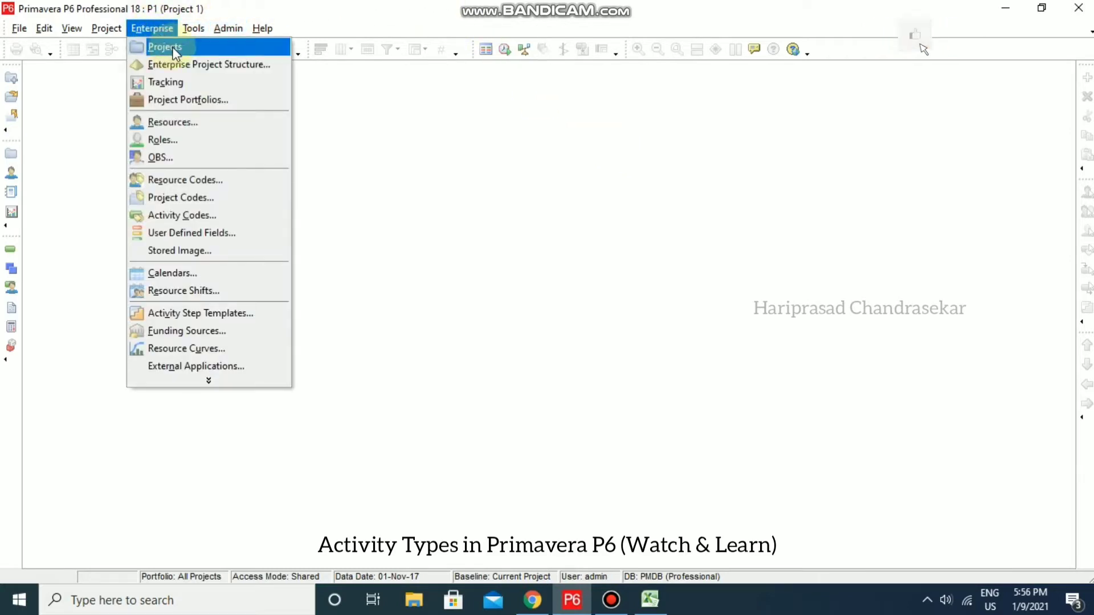
Step: Open the Projects window from the Enterprise menu to list all enterprise projects
click(171, 48)
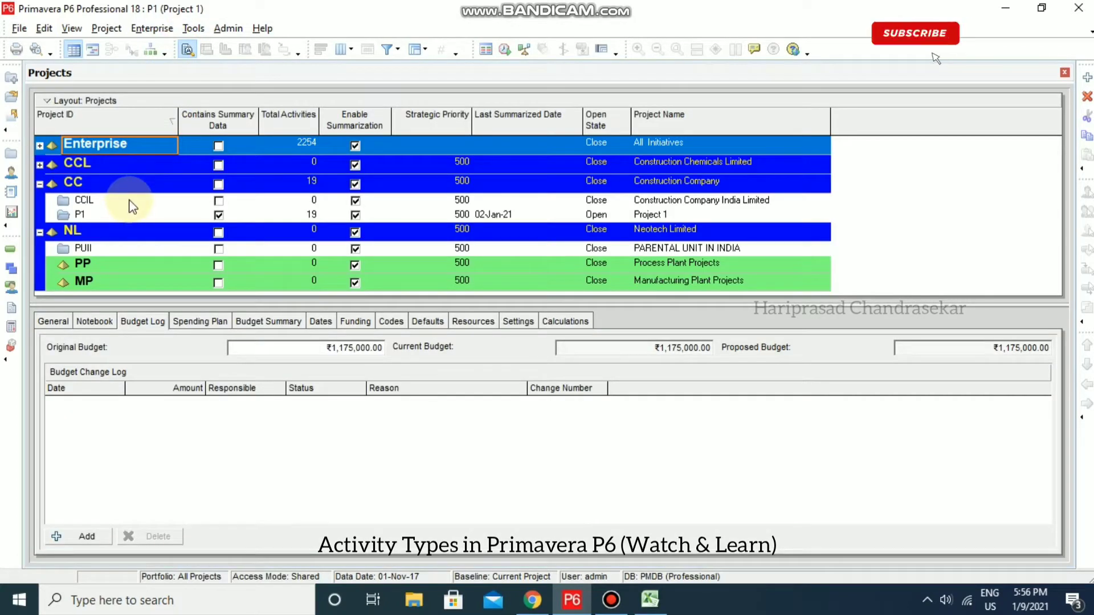
Step: Open the CCIL project to list its WBS and activities A1010 and A1000
click(115, 202)
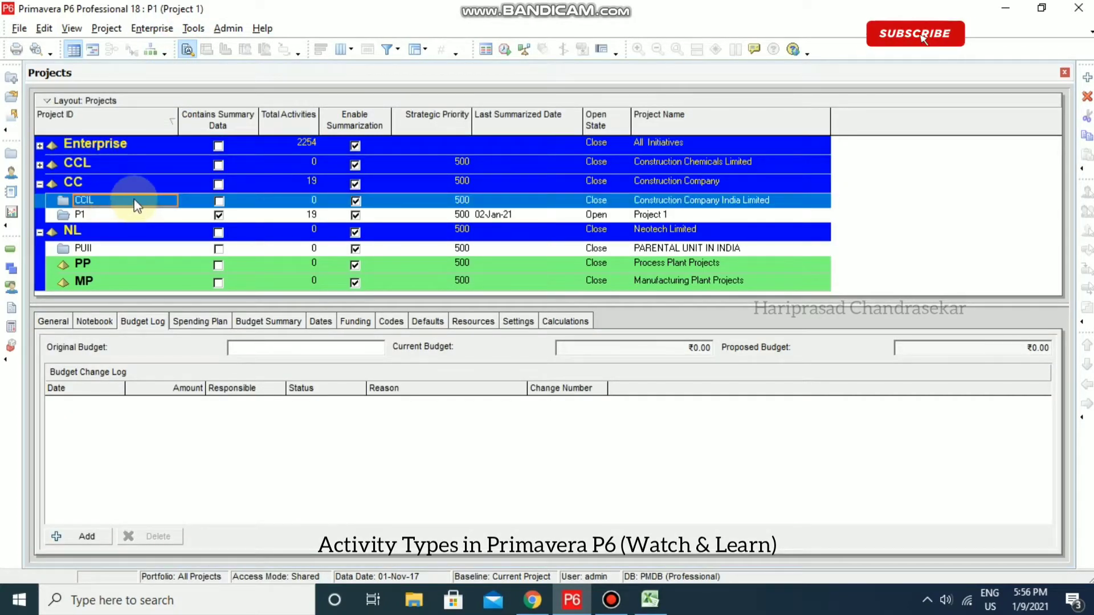
right_click(135, 202)
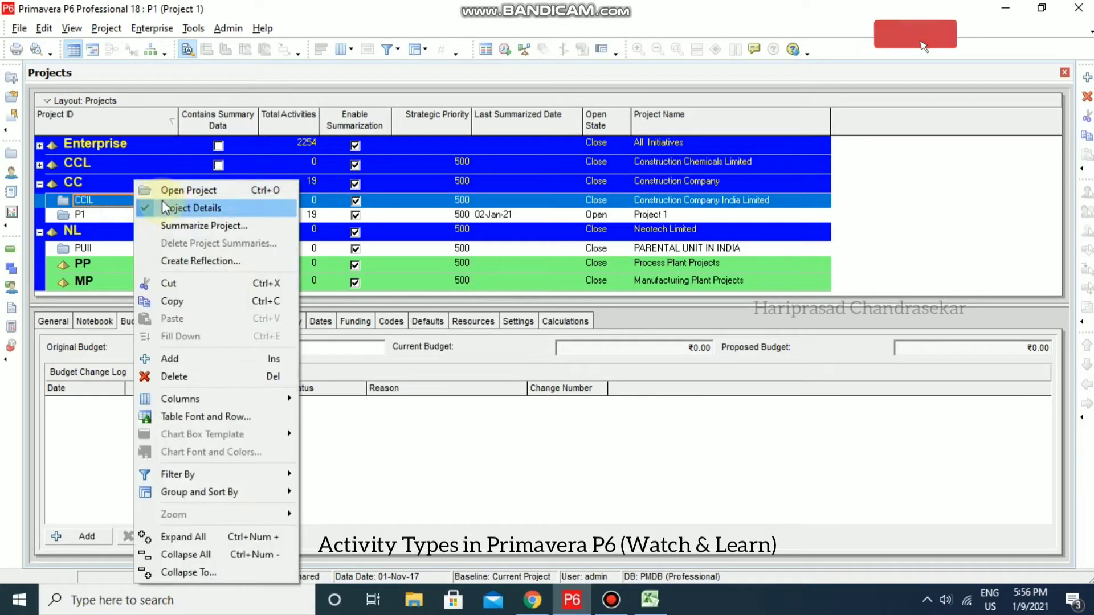
click(181, 192)
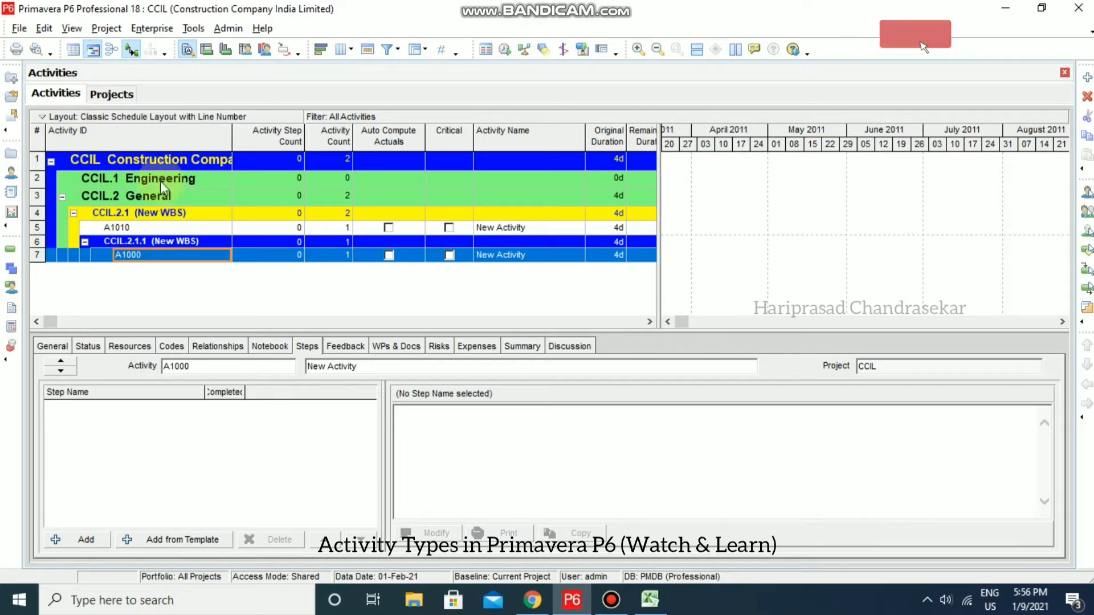
Step: View the CCIL WBS tree, then go back to the 4d activities A1010 and A1000
click(104, 28)
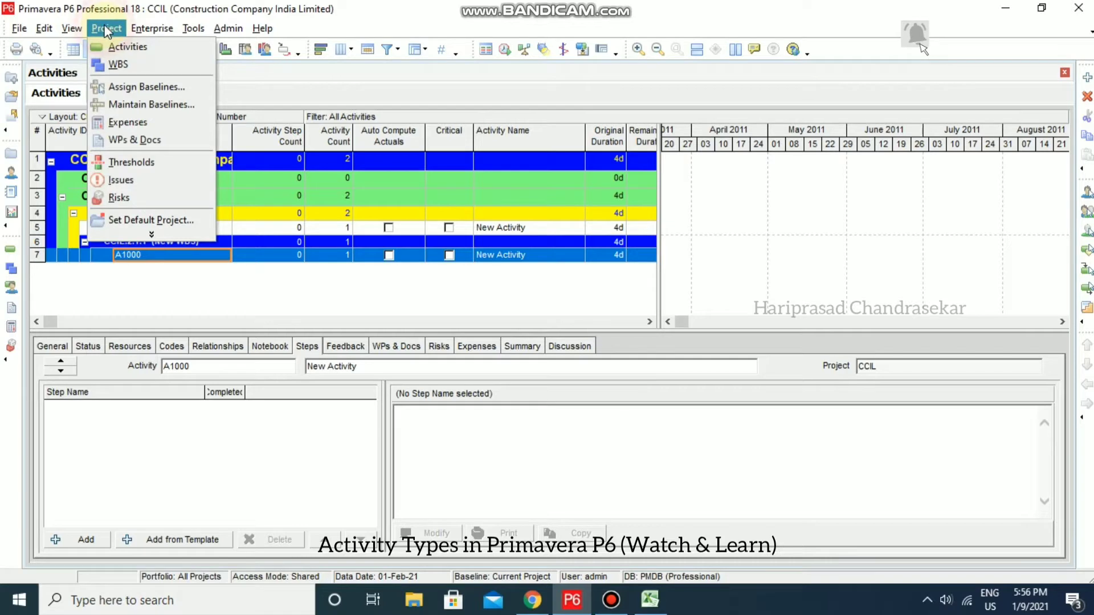
click(121, 67)
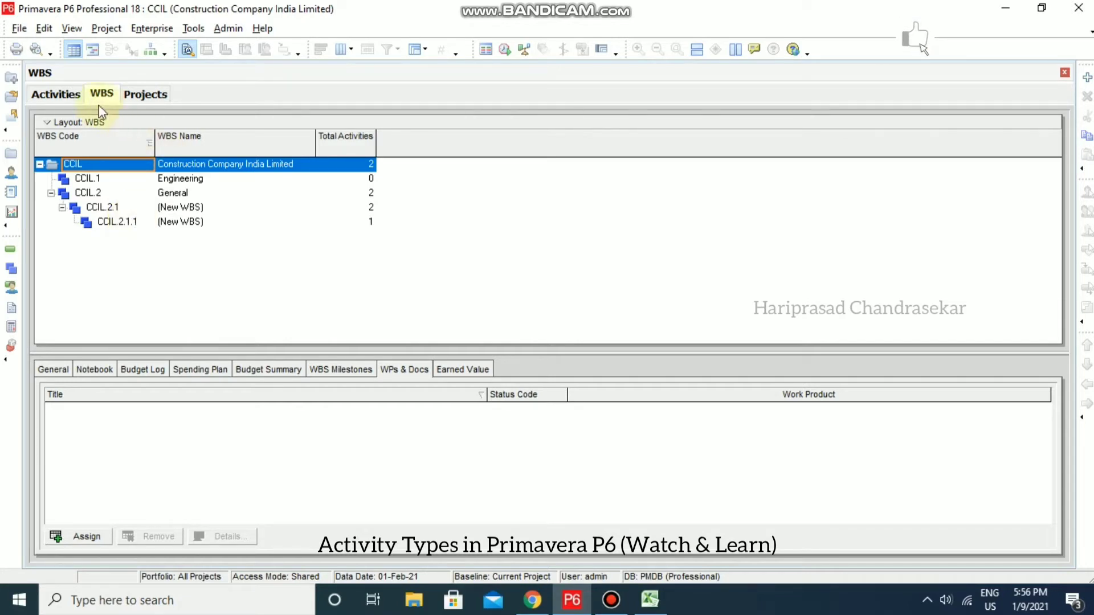
click(72, 94)
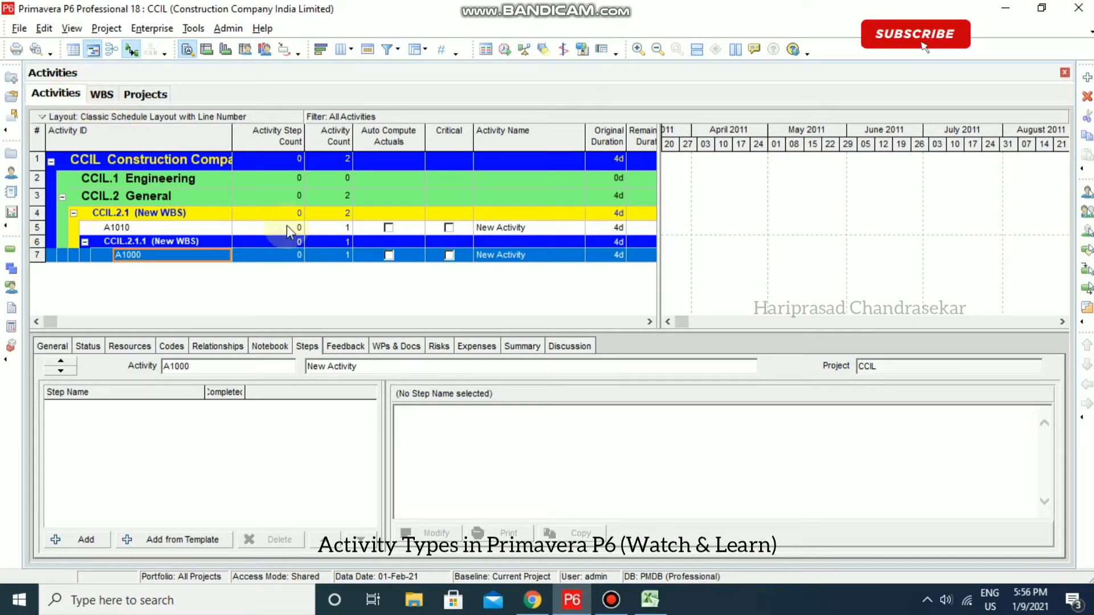
Step: Show A1000's General details: Task Dependent, Fixed Duration & Units, 6 days calendar
click(306, 346)
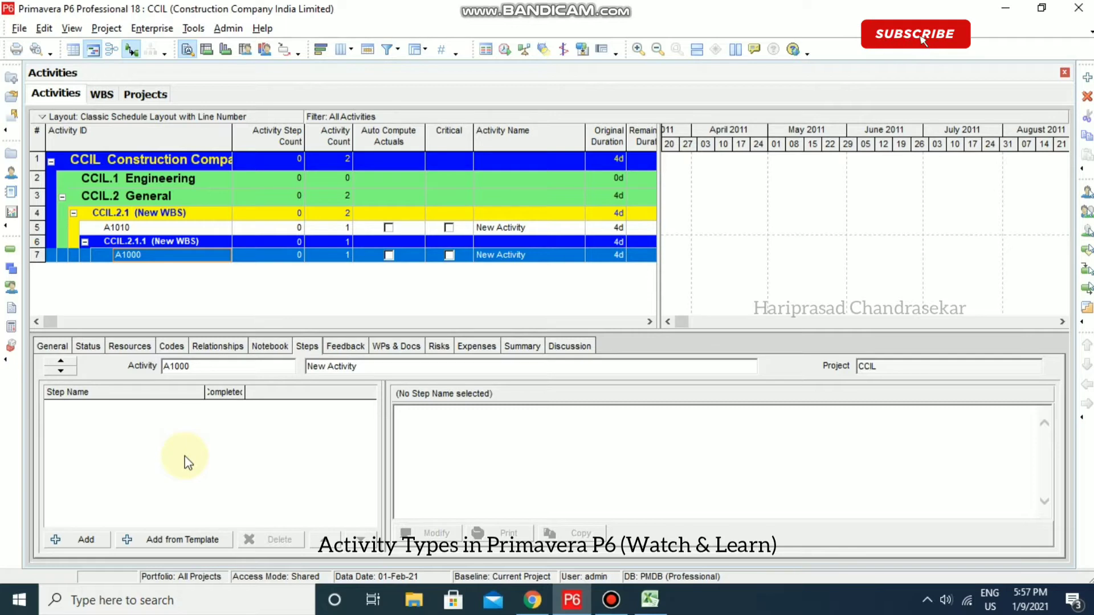
click(130, 349)
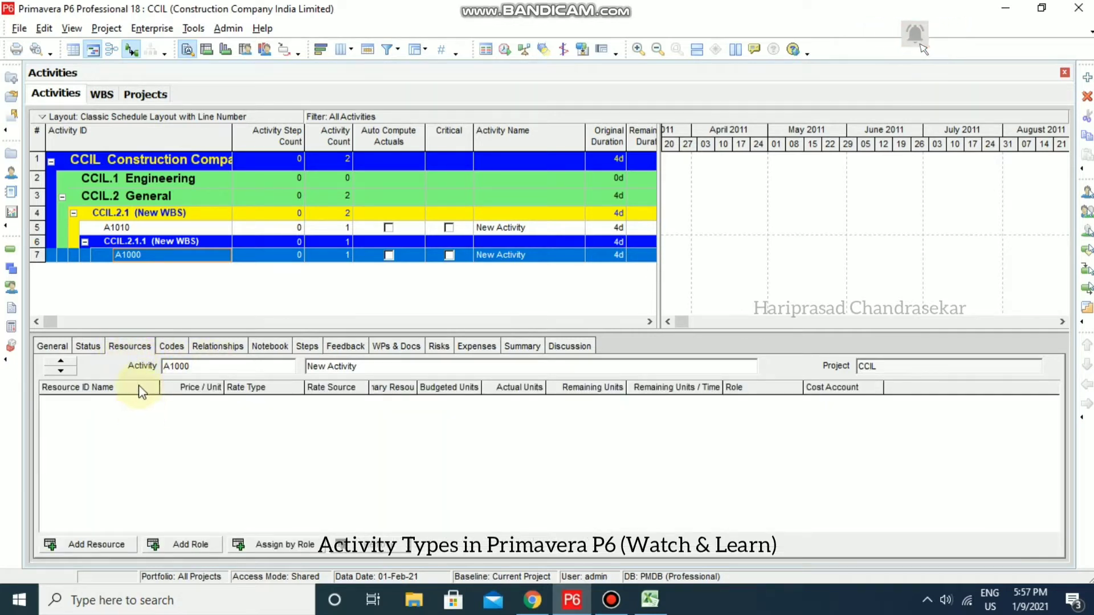
click(53, 345)
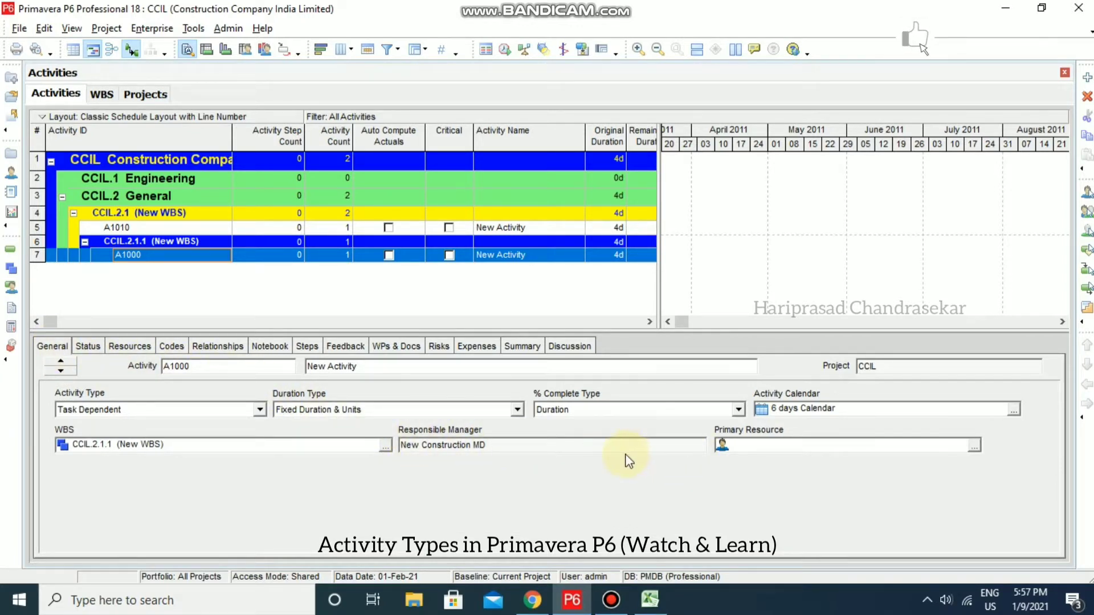
click(307, 346)
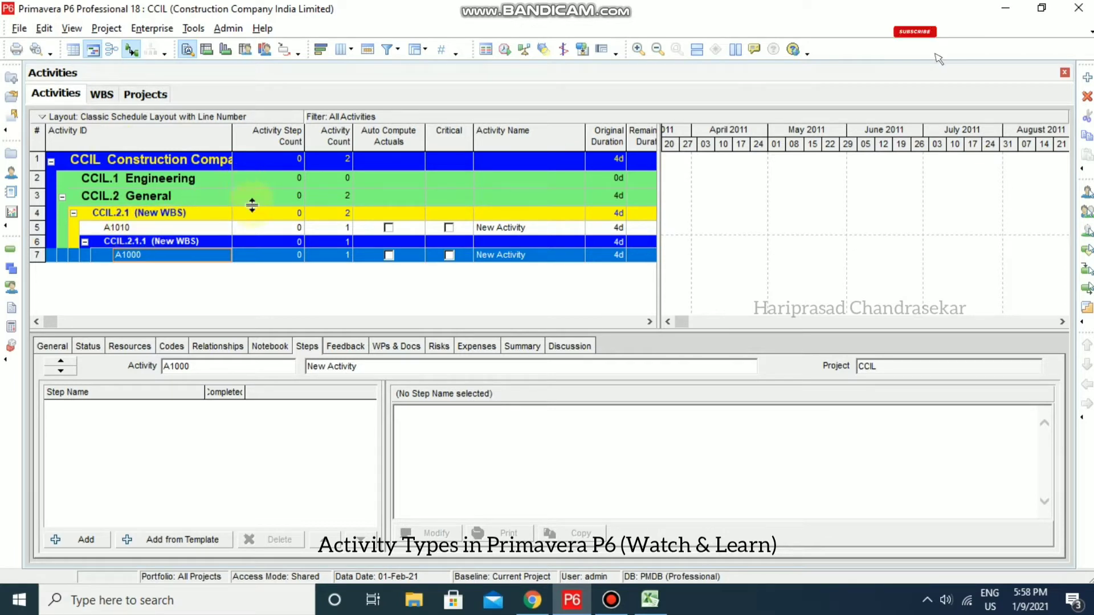
click(52, 346)
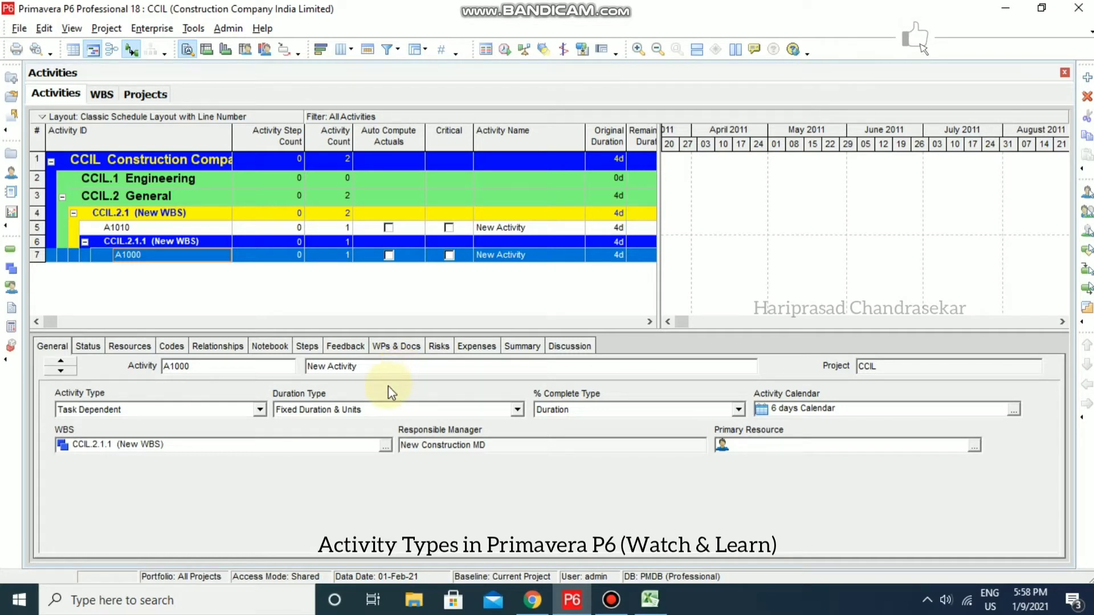
Step: Leave A1000's calendar unchanged and view its Status: 4d, 01-Feb-21 to 04-Feb-21, 0% complete
click(1012, 410)
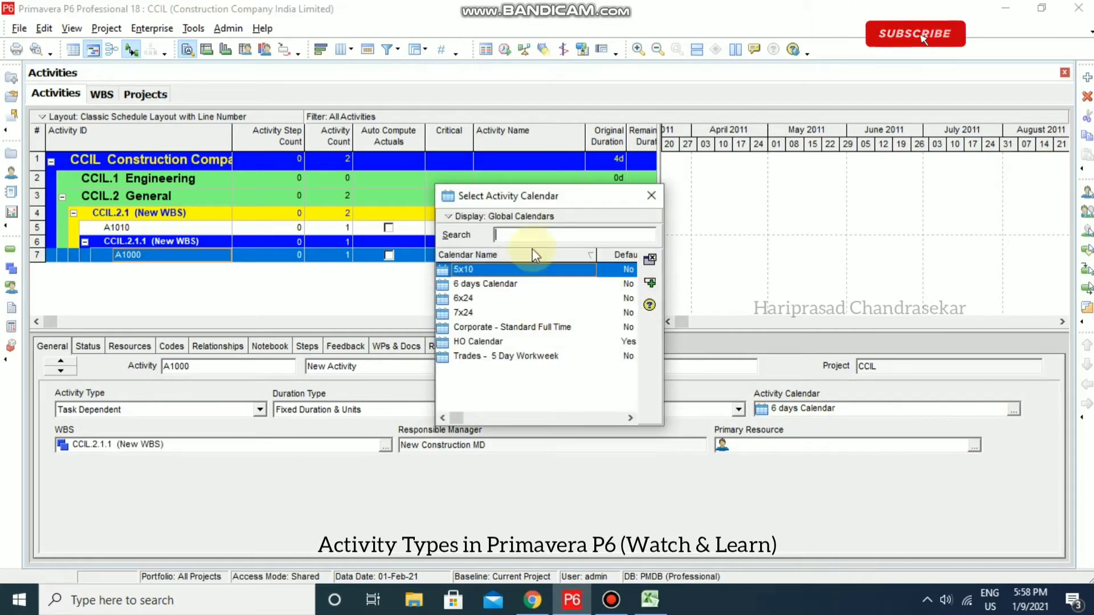
click(651, 196)
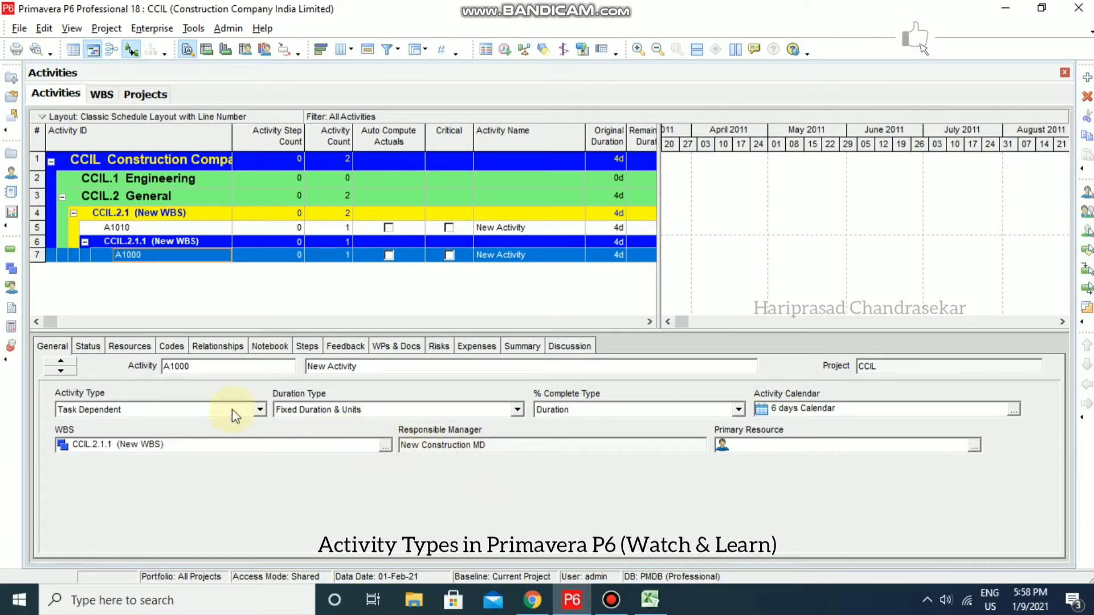
click(101, 349)
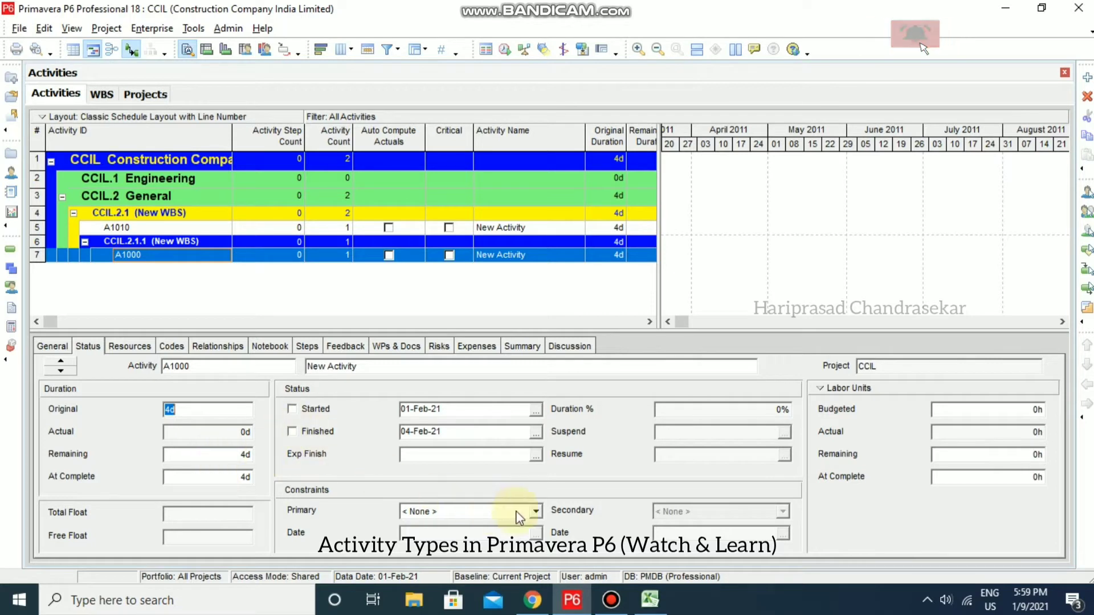
Step: Keep A1000's constraint None, type Task Dependent, and % Complete Type Duration unchanged
click(540, 512)
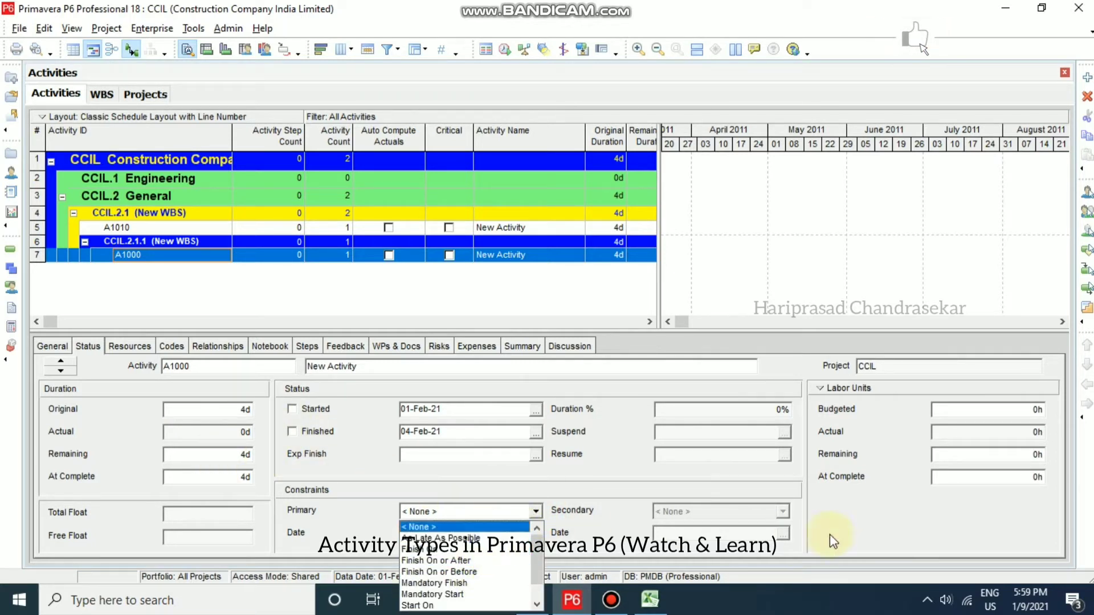
click(845, 527)
click(52, 345)
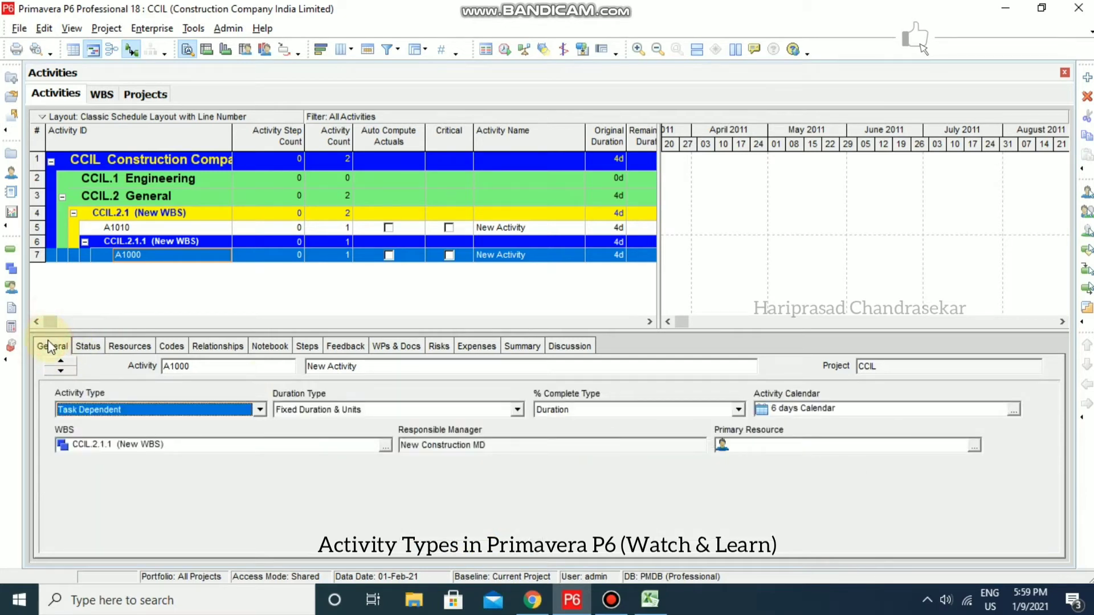
click(259, 410)
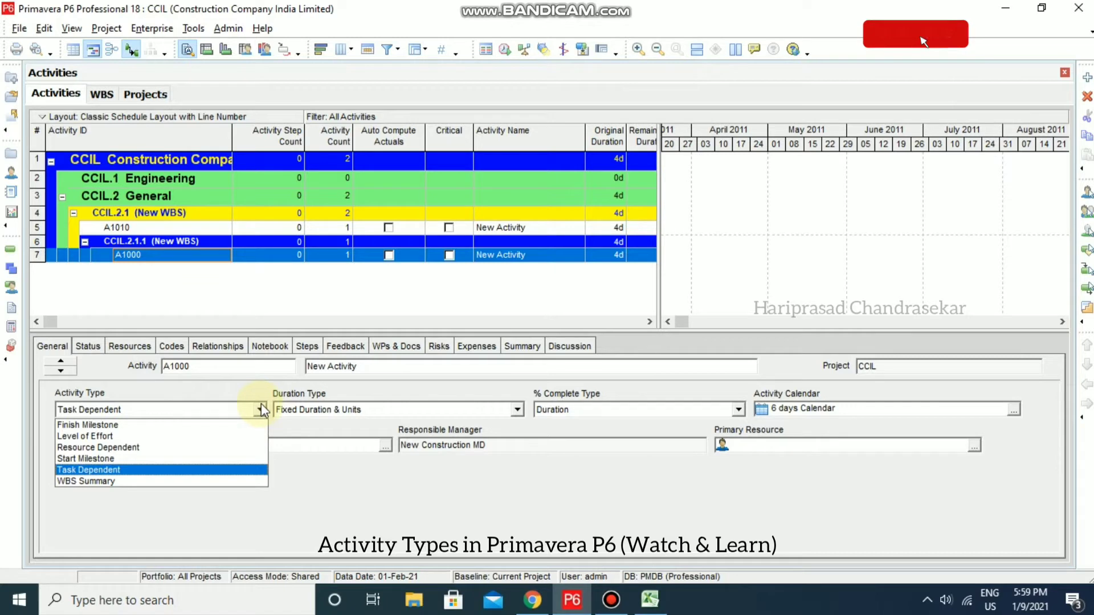
click(264, 390)
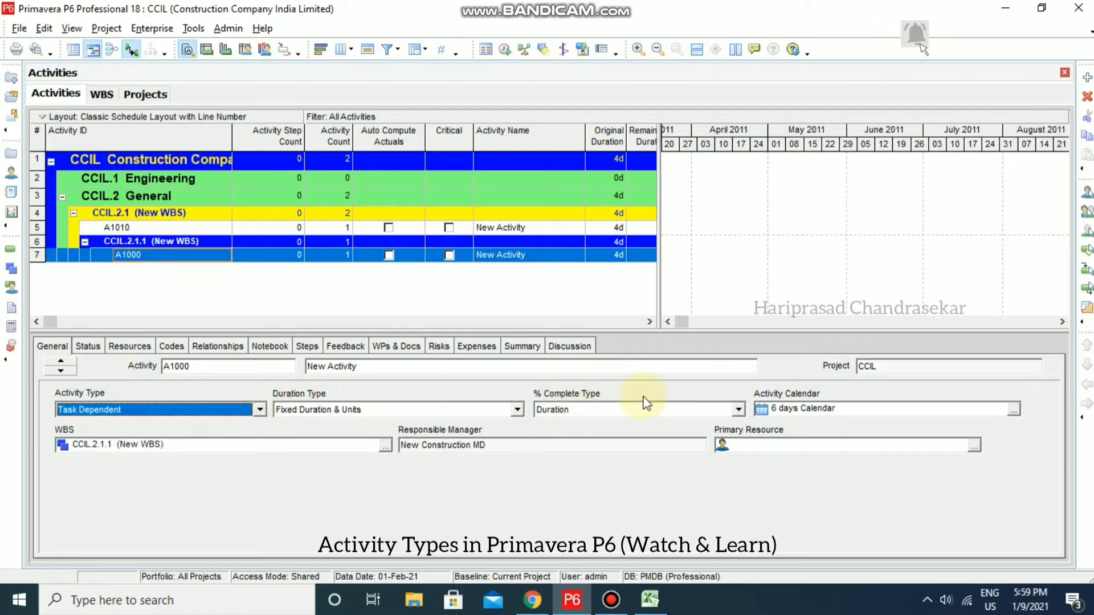
click(738, 409)
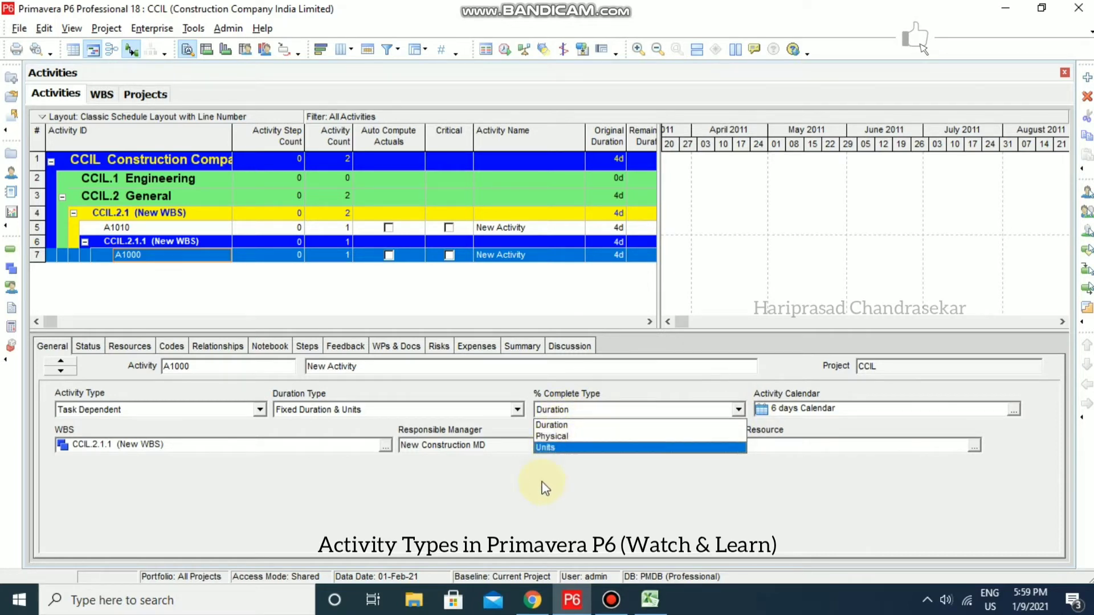
click(542, 501)
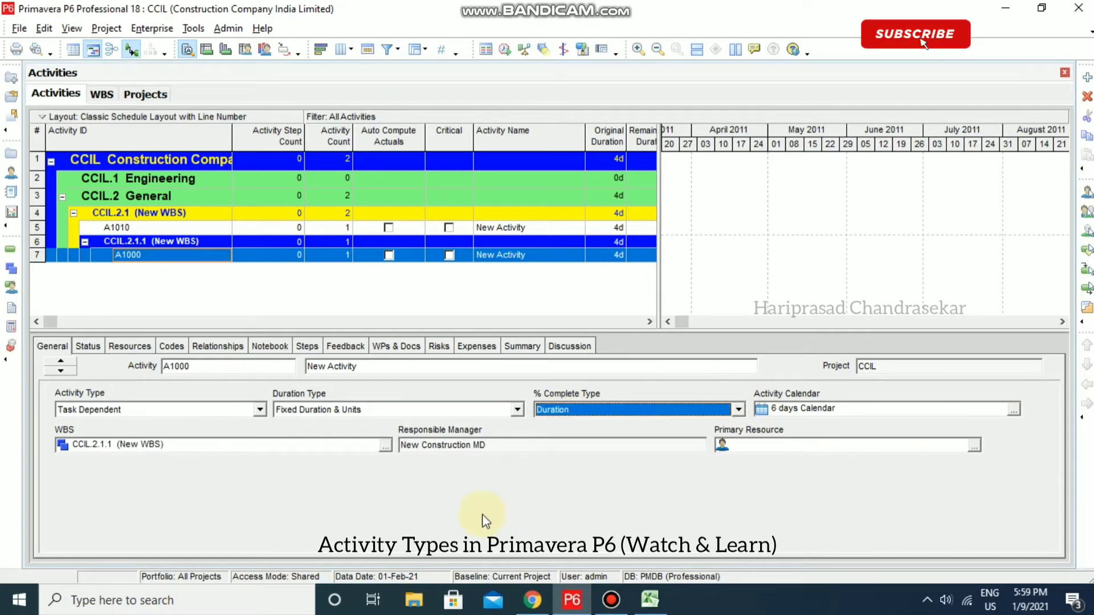
click(243, 344)
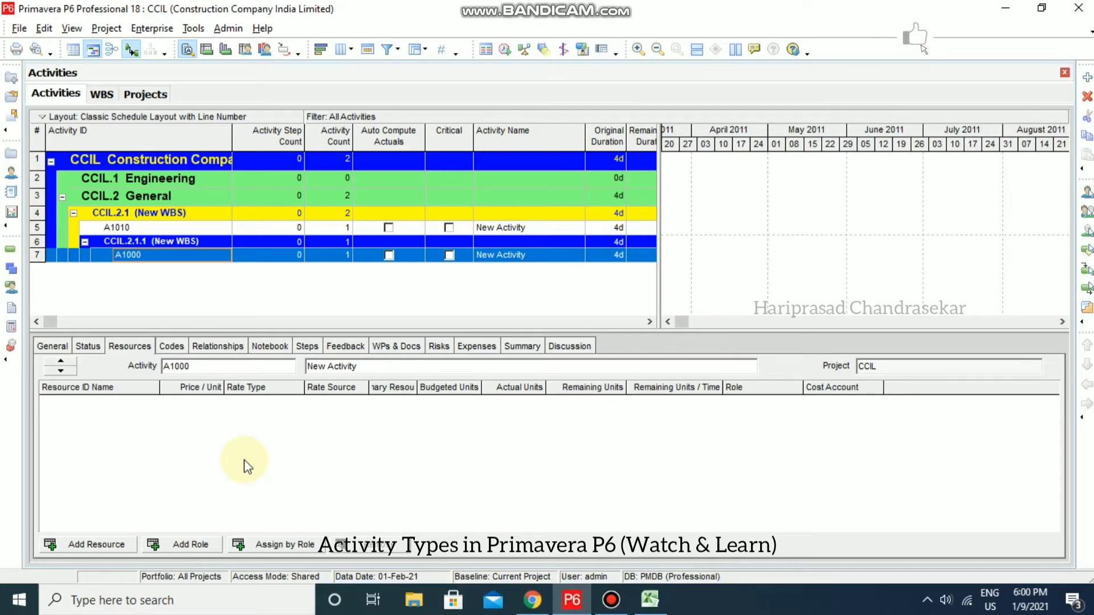
click(347, 348)
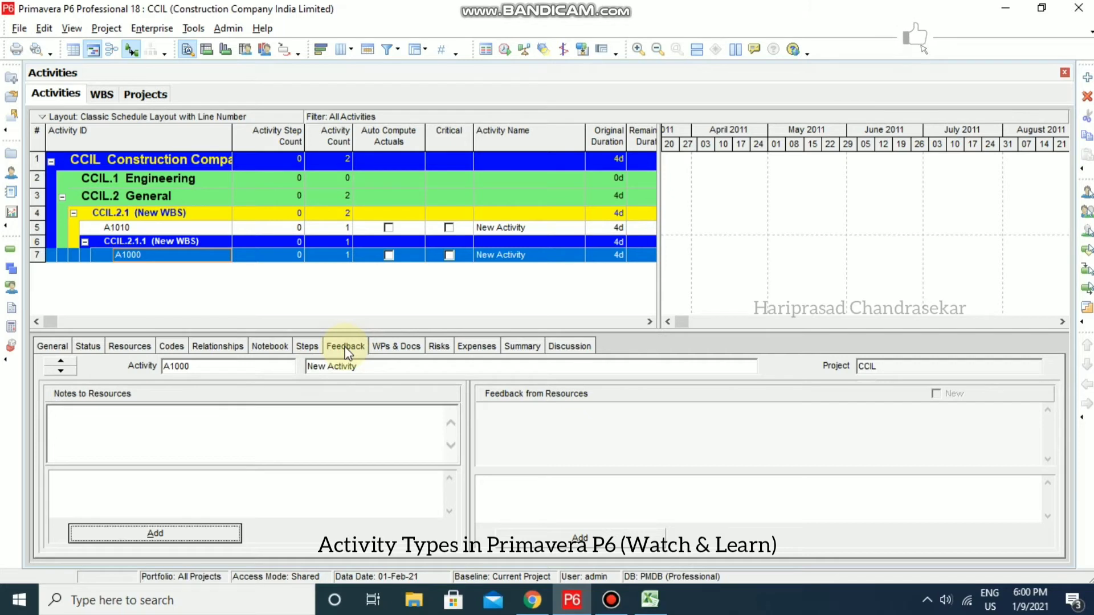
click(273, 346)
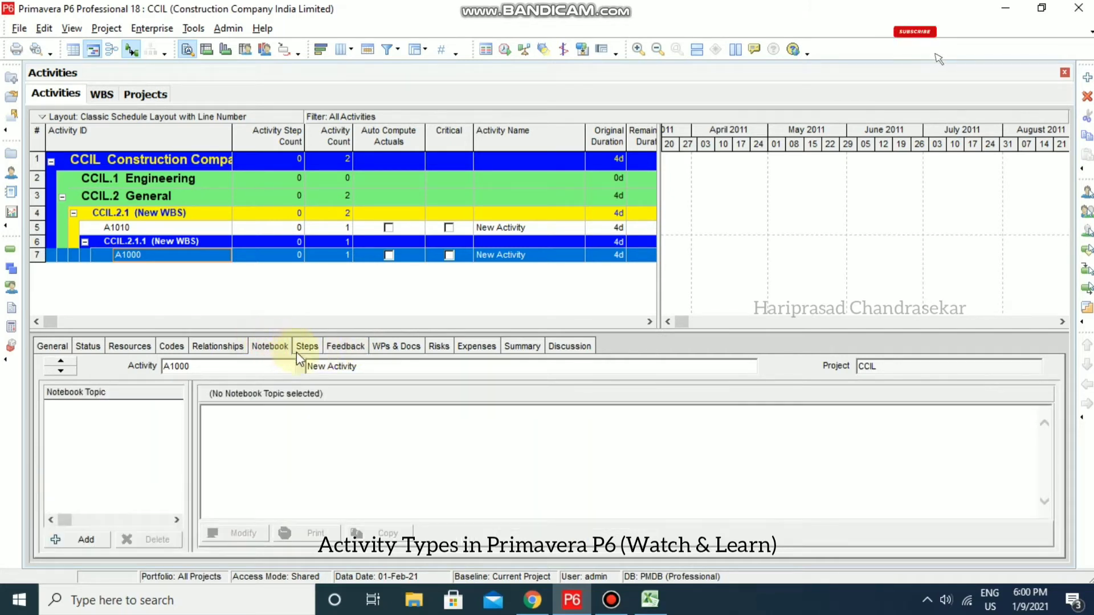
click(349, 347)
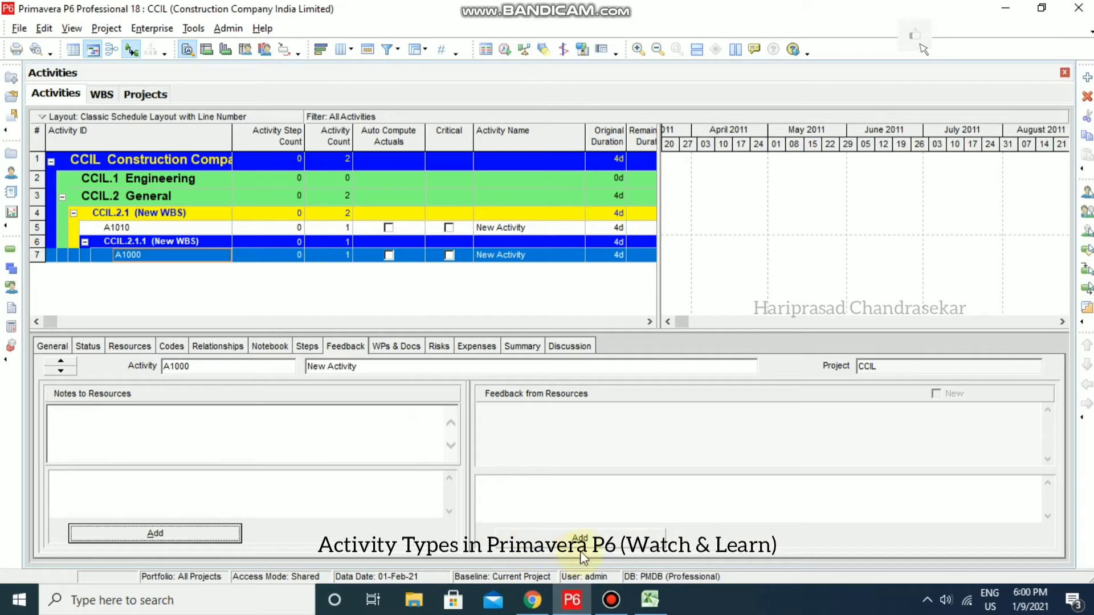
click(57, 349)
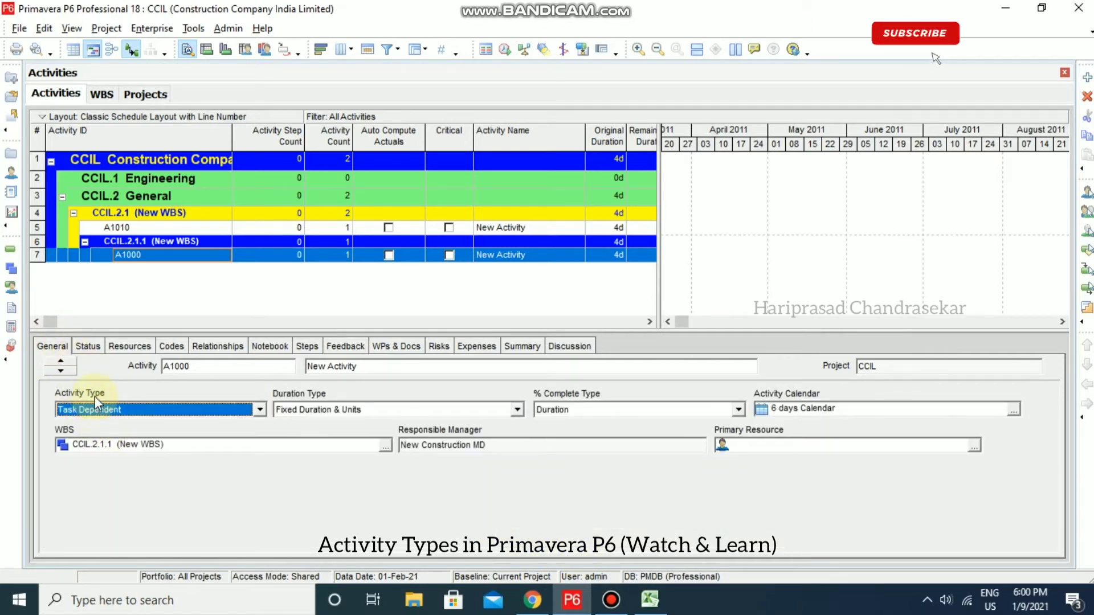
click(255, 410)
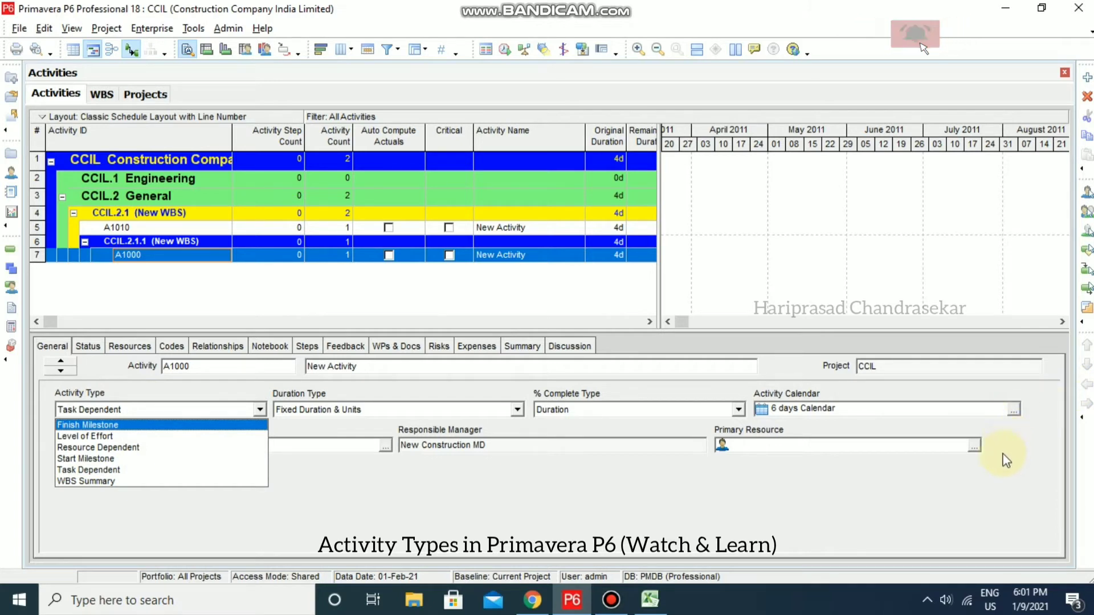
click(997, 478)
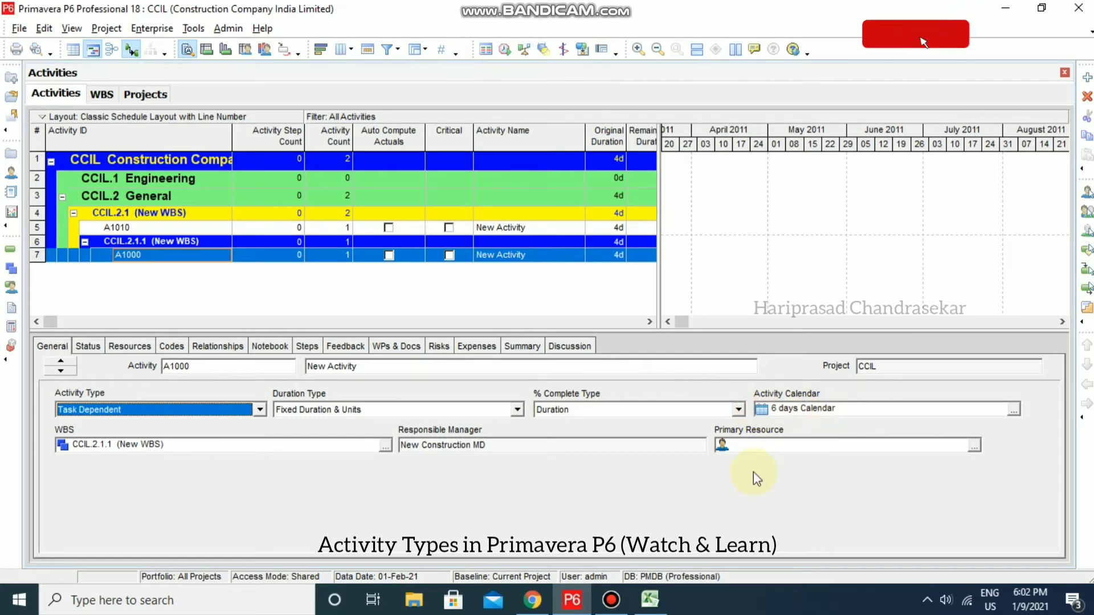
Step: Switch A1000's Activity Type from Task Dependent to Resource Dependent
click(260, 410)
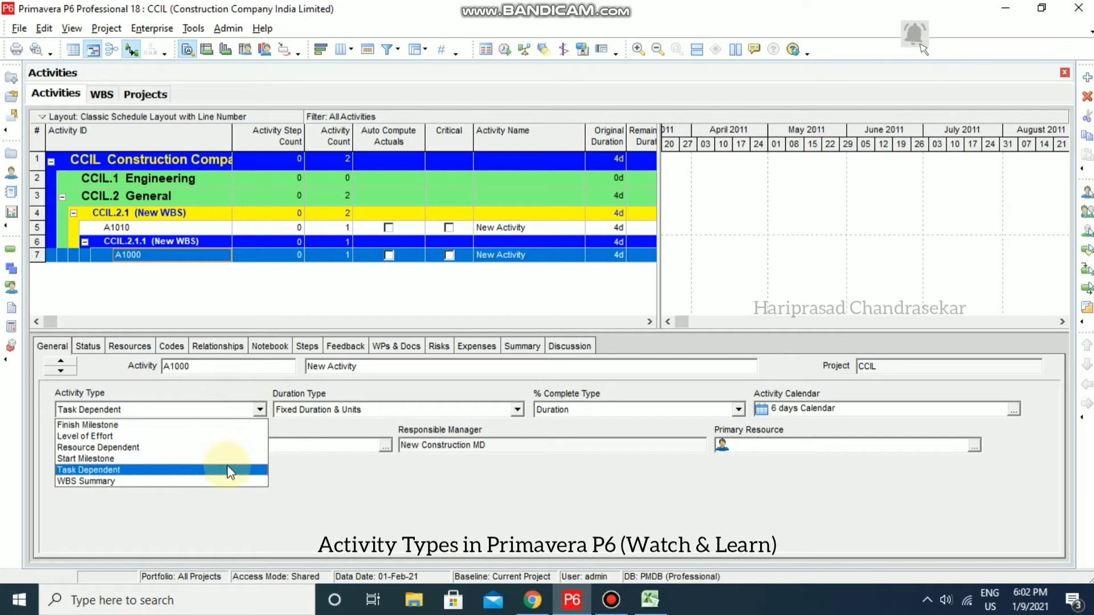
click(194, 448)
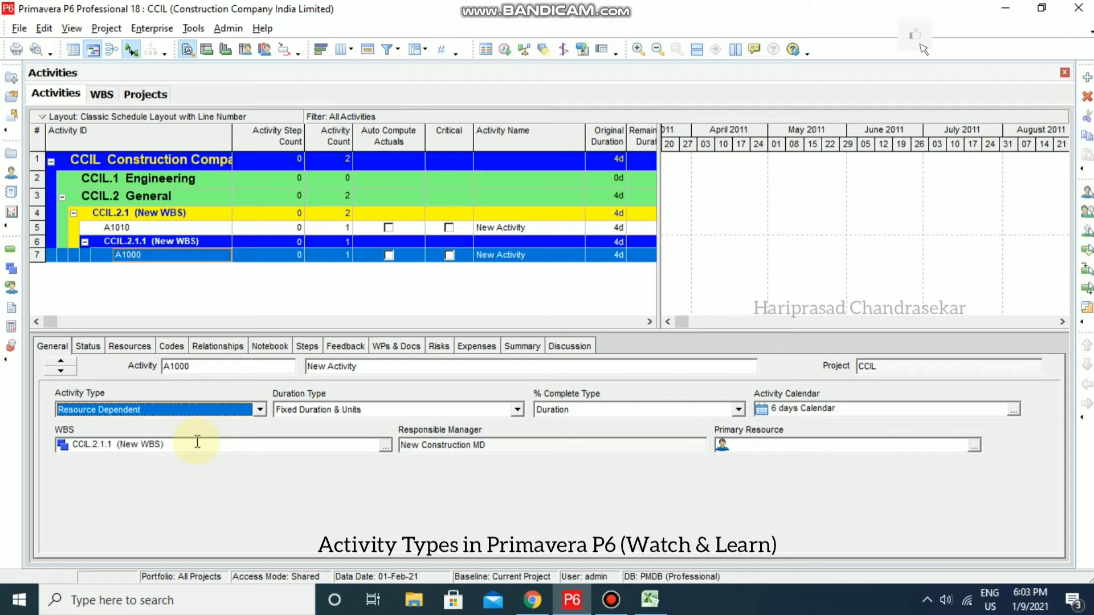
Step: Set A1000's Activity Type to Level of Effort and check its relationships
click(260, 409)
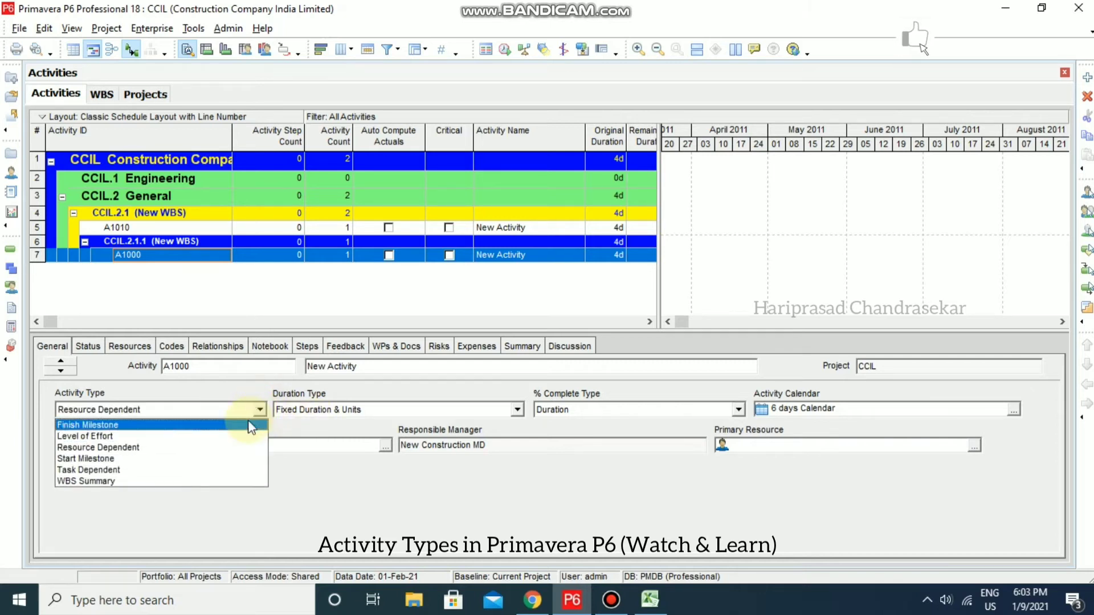
click(191, 437)
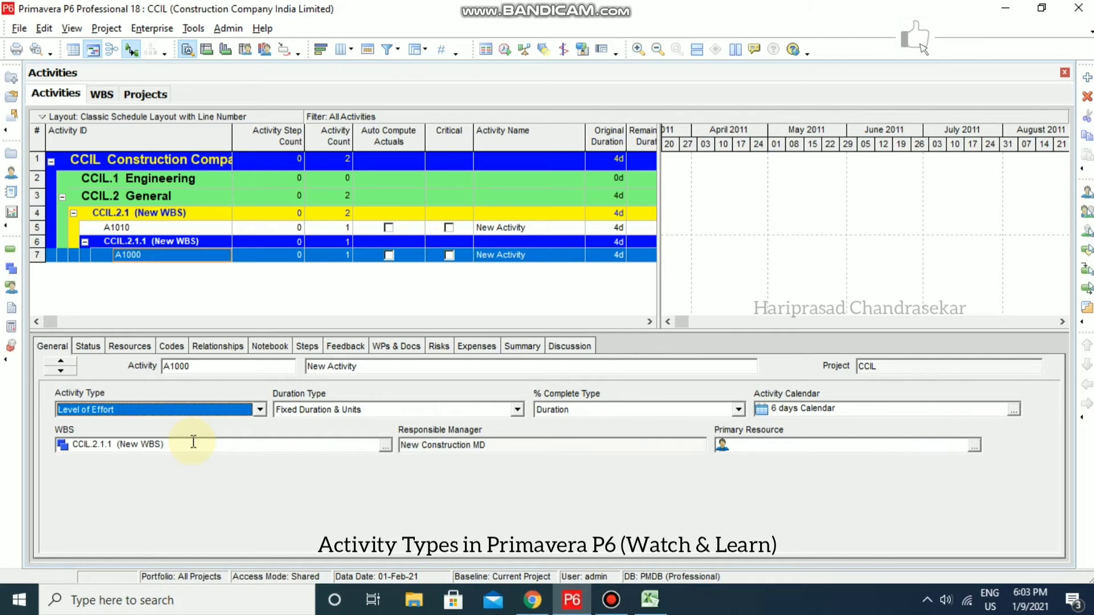
click(219, 344)
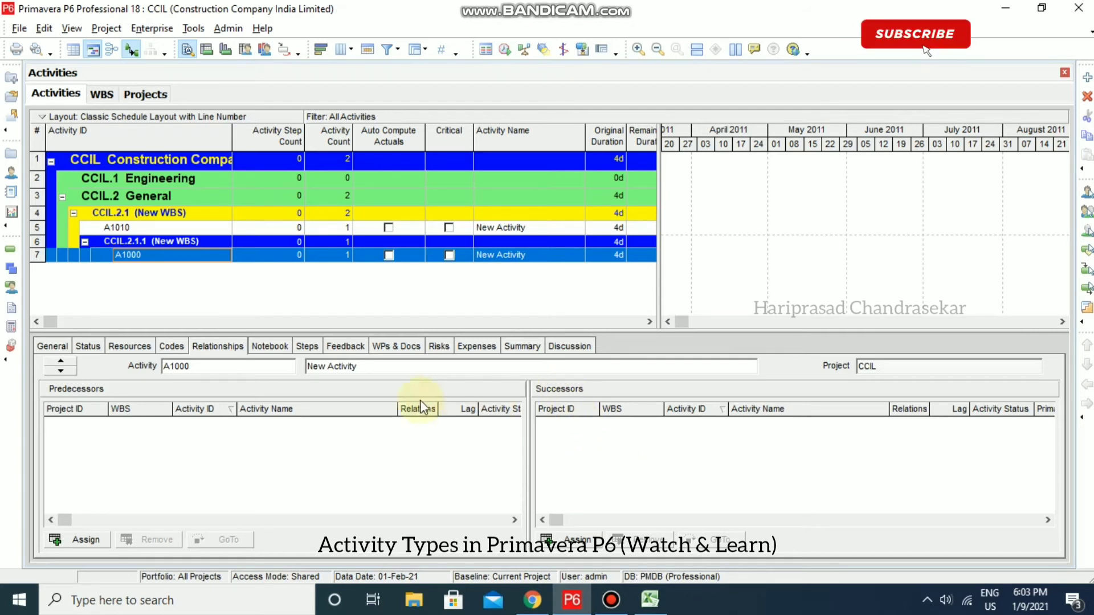
click(52, 346)
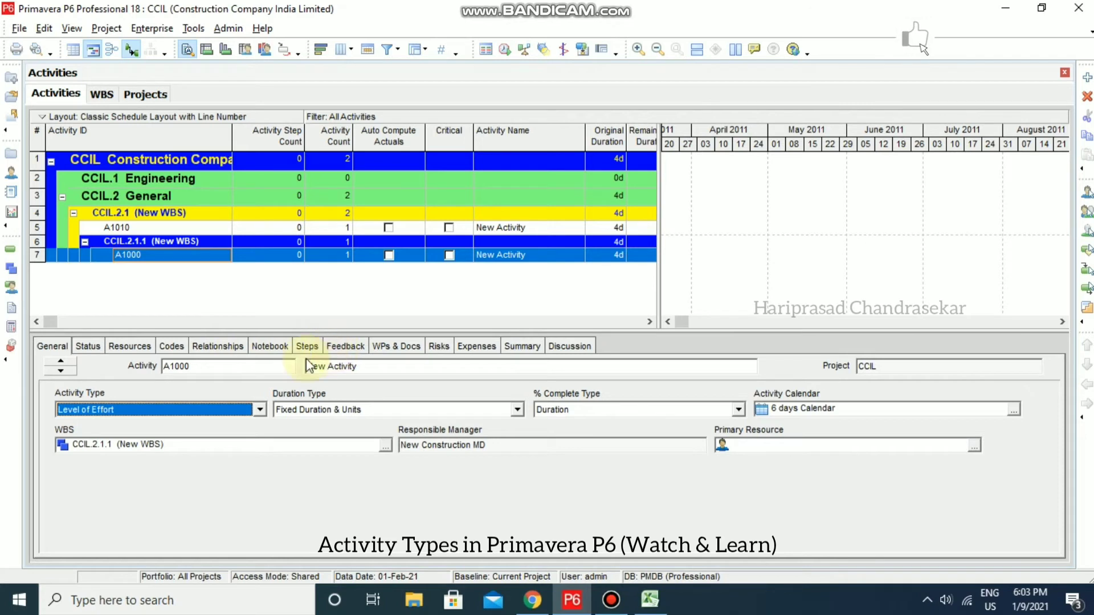
Step: Review A1000's relationships, status durations and primary constraint options
click(218, 347)
click(98, 346)
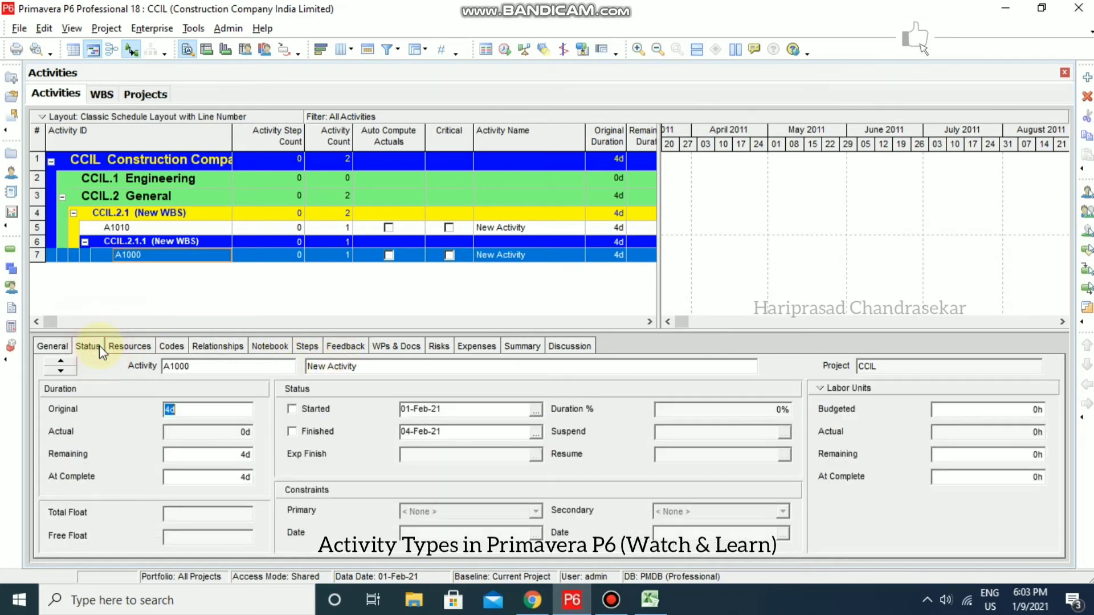
click(537, 511)
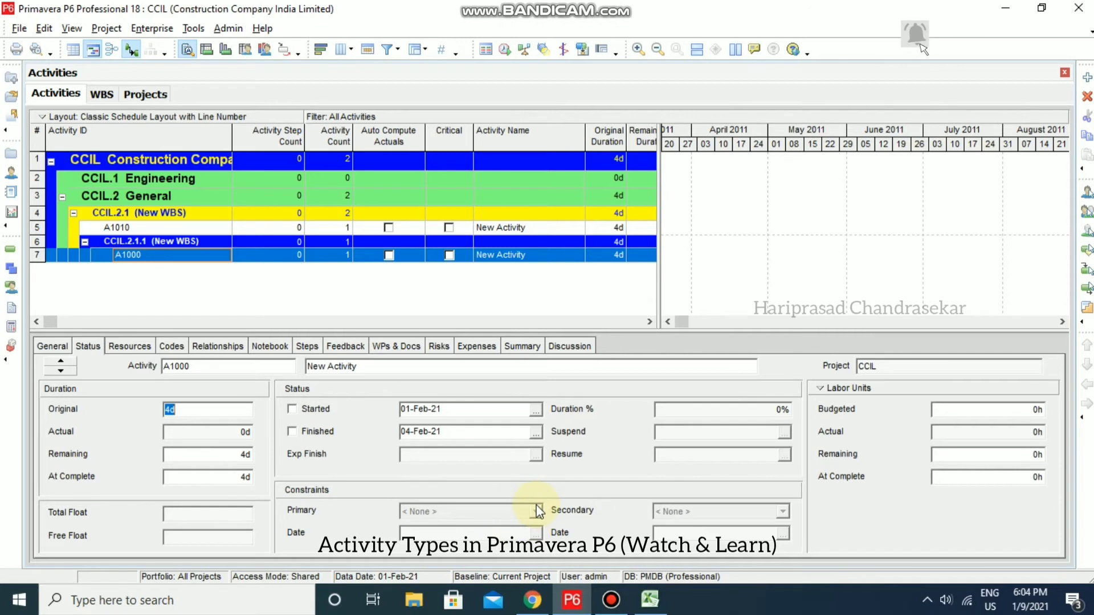
click(51, 348)
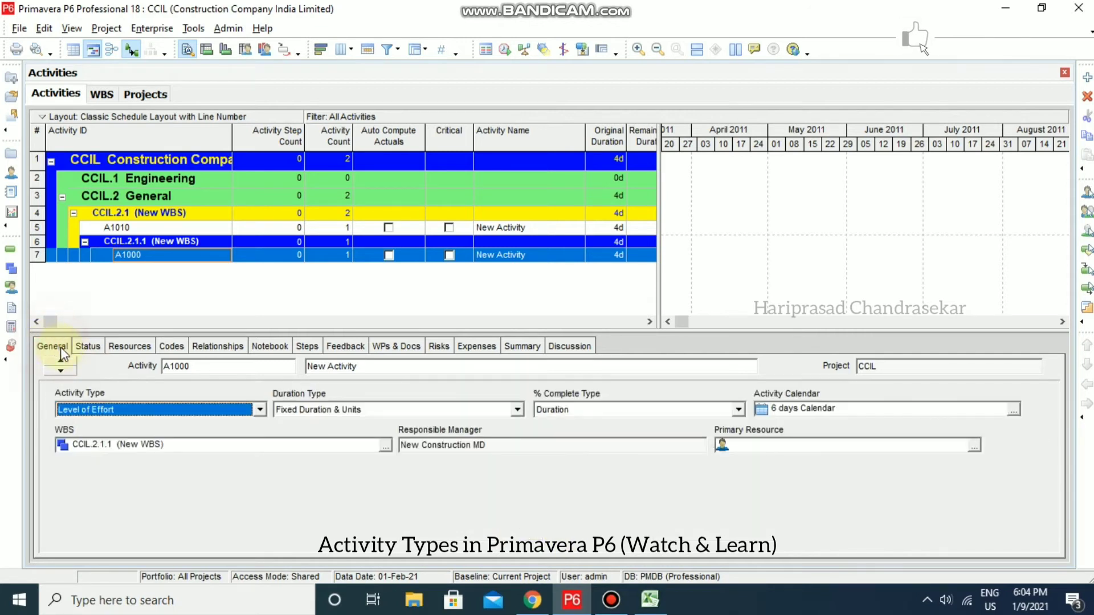
Step: Make A1000 a Start Milestone and confirm its durations dropped to 0d
click(222, 410)
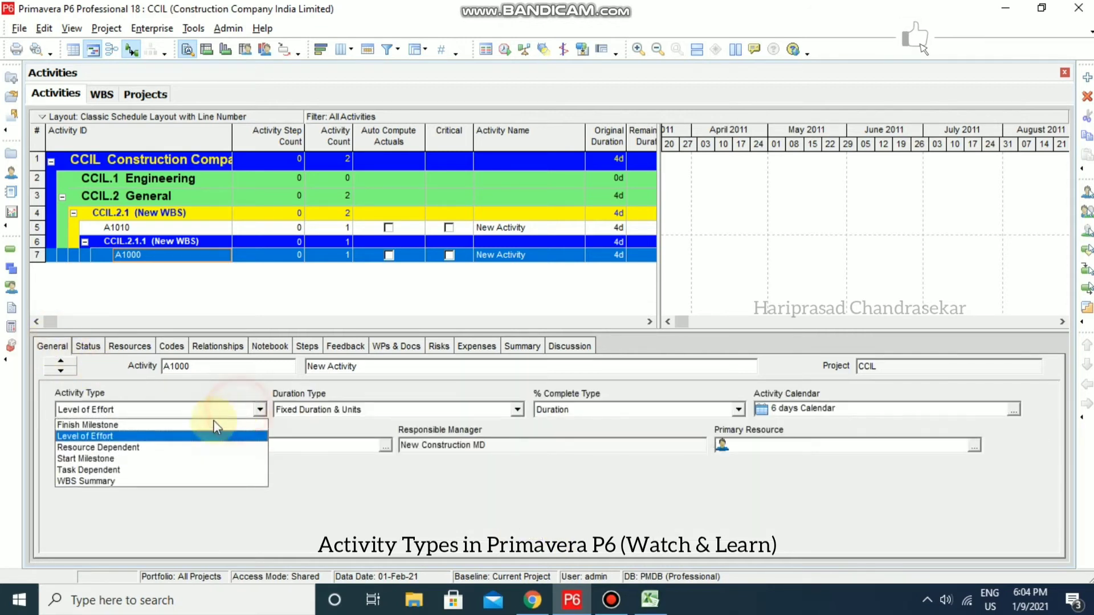
click(88, 458)
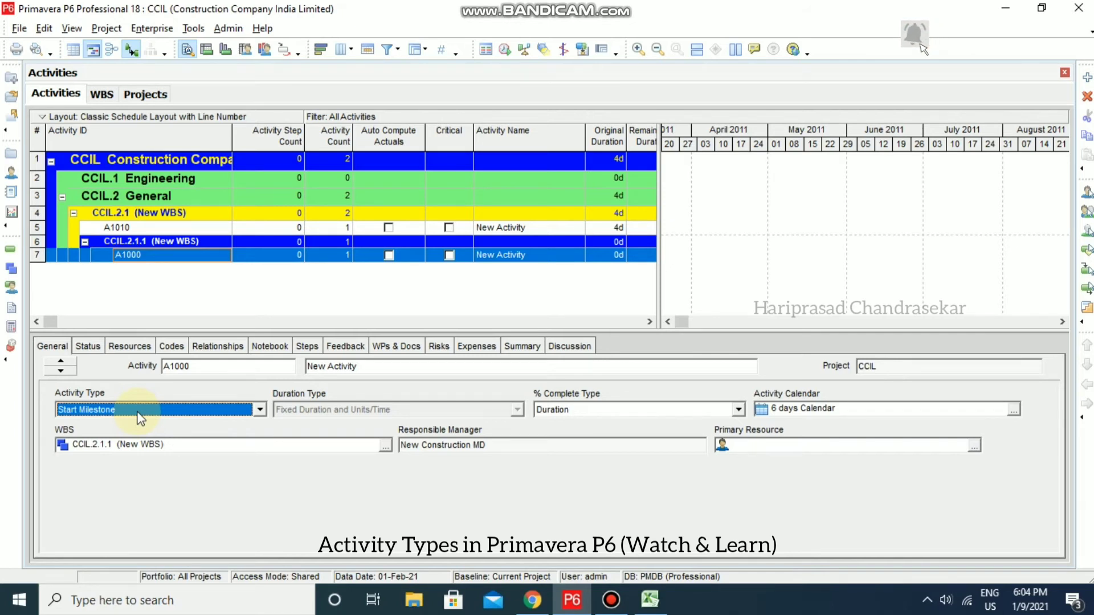
click(98, 349)
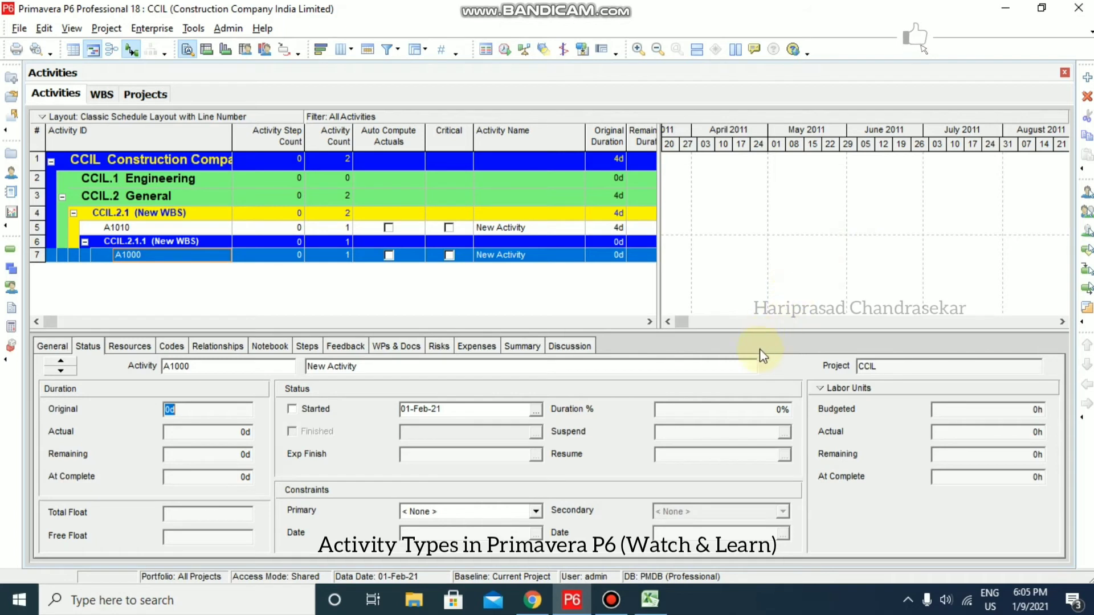
Step: Review the milestone's constraint options, expenses, WPs & Docs and resource assignments
click(536, 512)
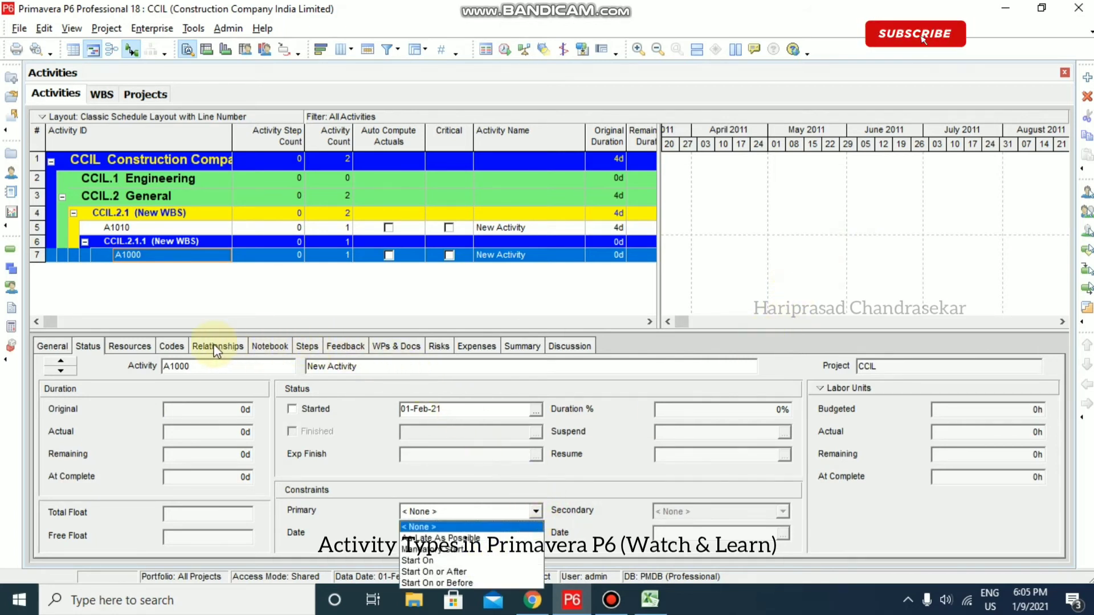
click(478, 350)
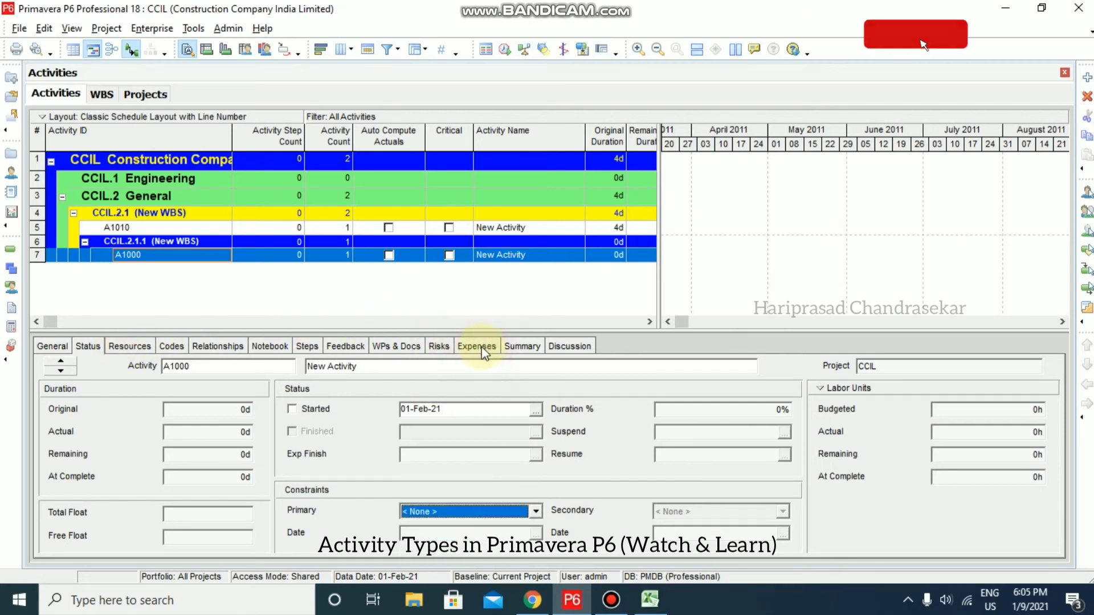
click(477, 350)
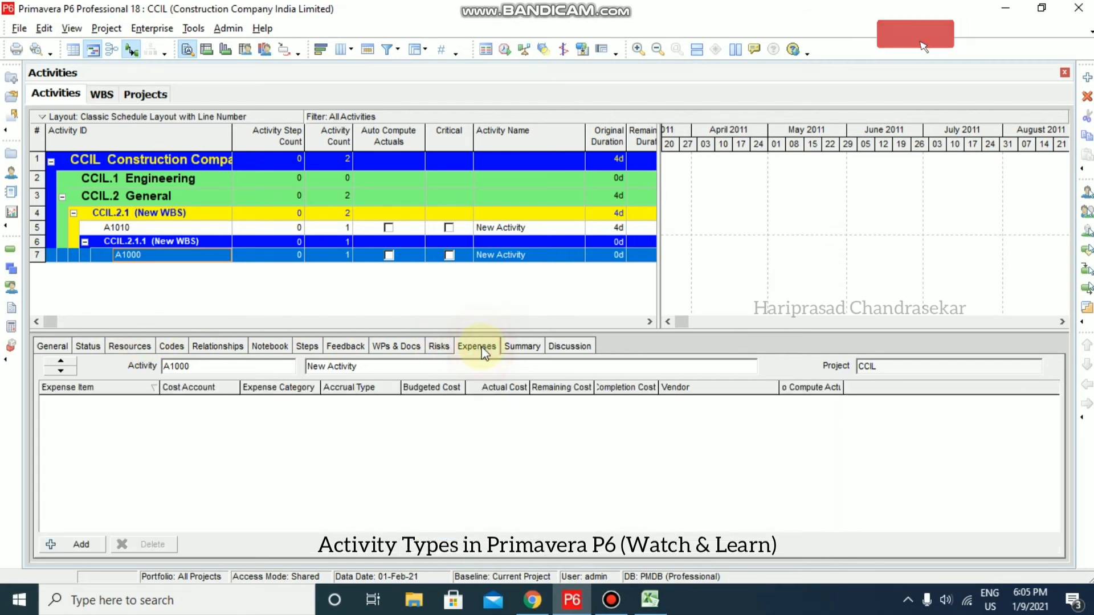
click(403, 348)
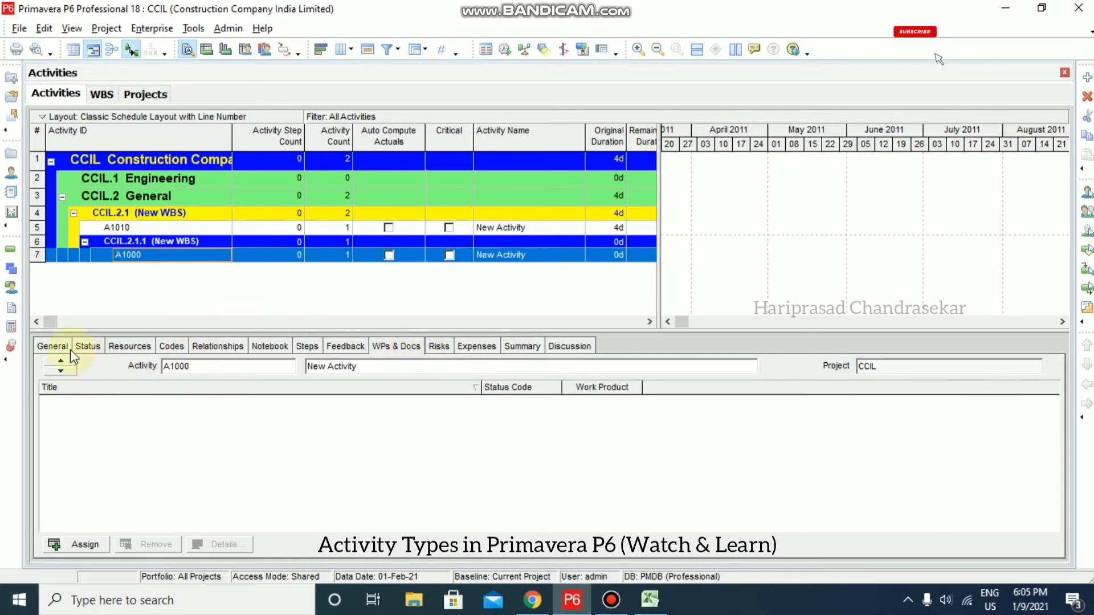
click(136, 346)
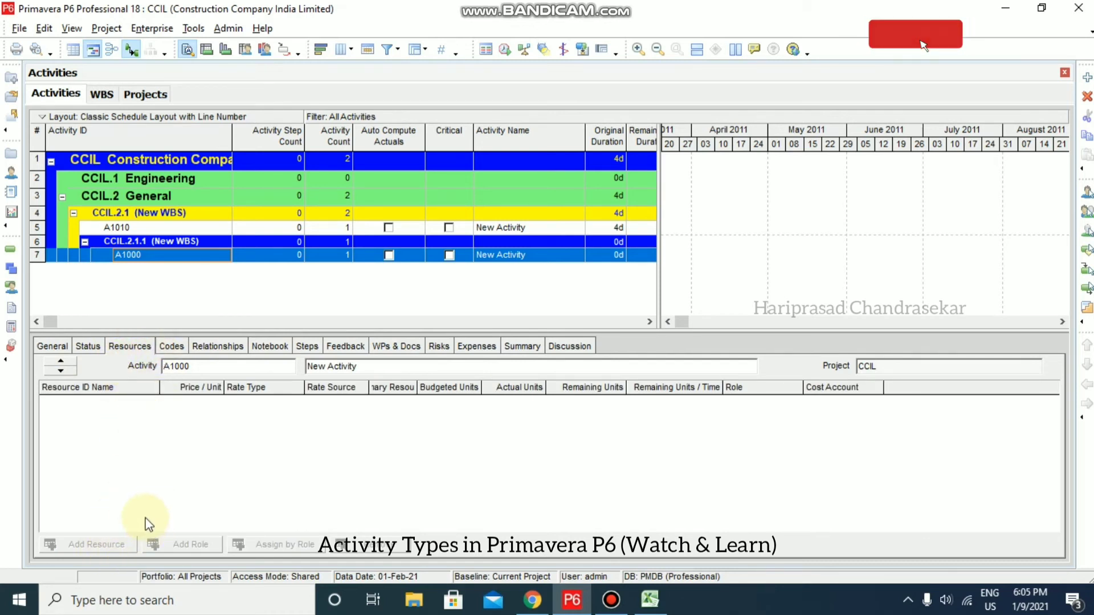
click(53, 346)
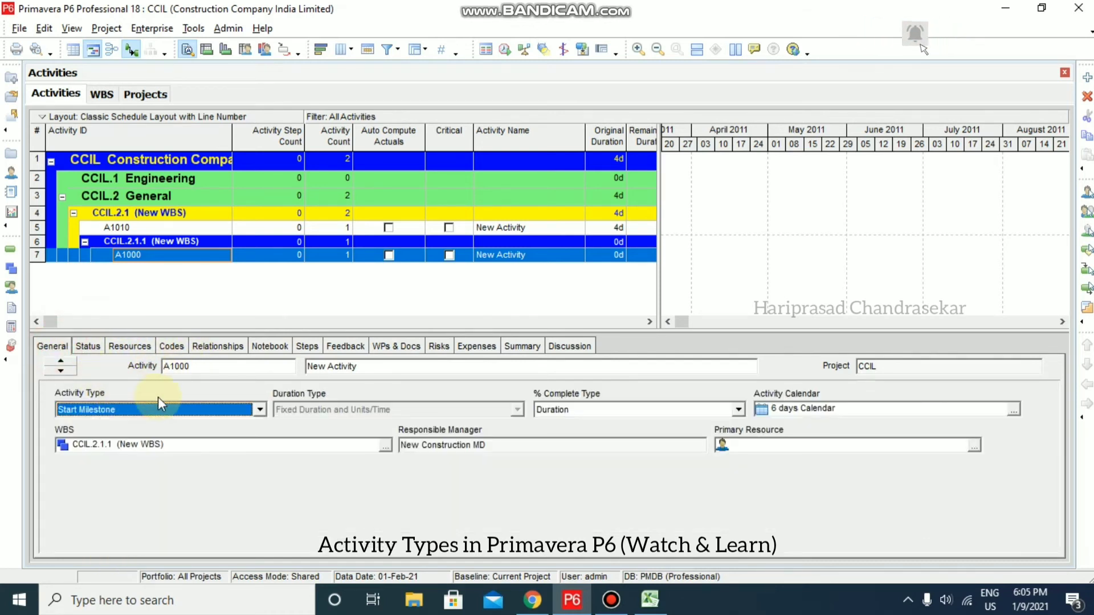
Step: Make A1000 a Finish Milestone and check its 0d original duration in Status
click(260, 409)
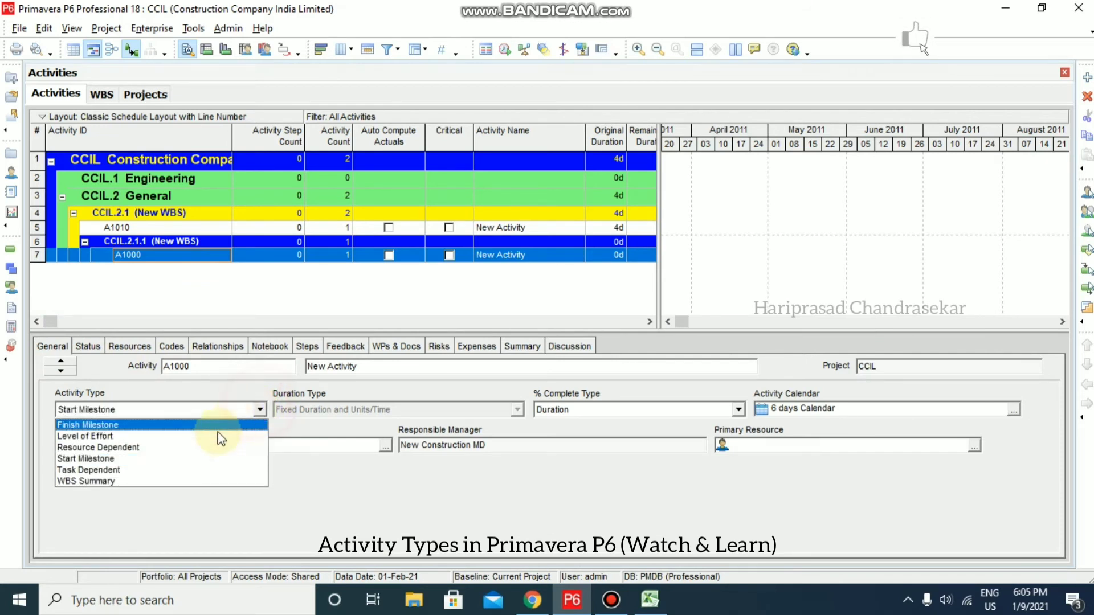
click(131, 425)
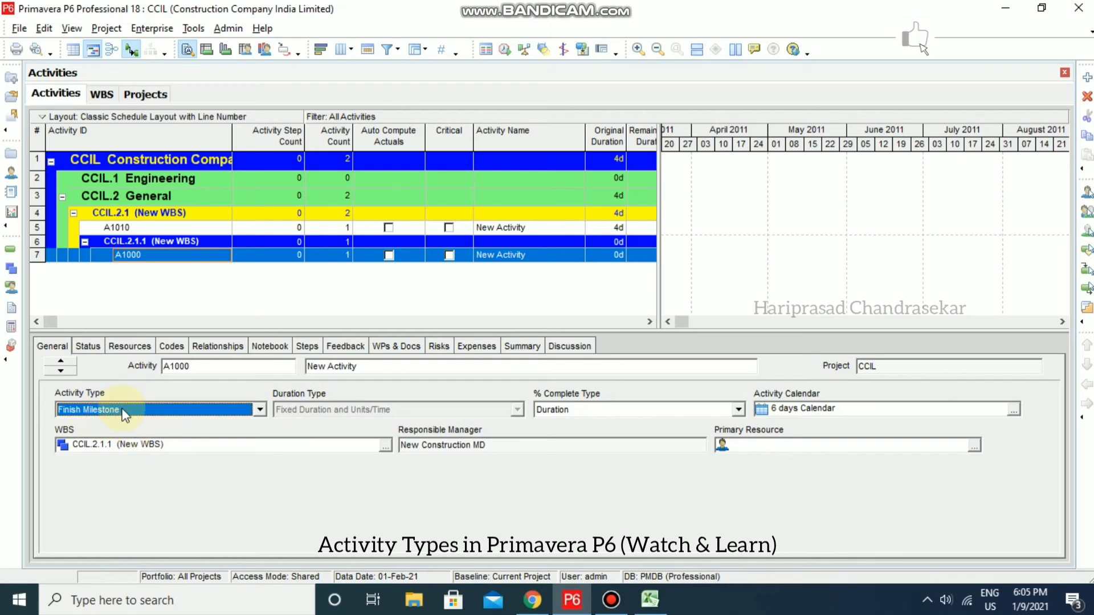
click(99, 345)
click(192, 411)
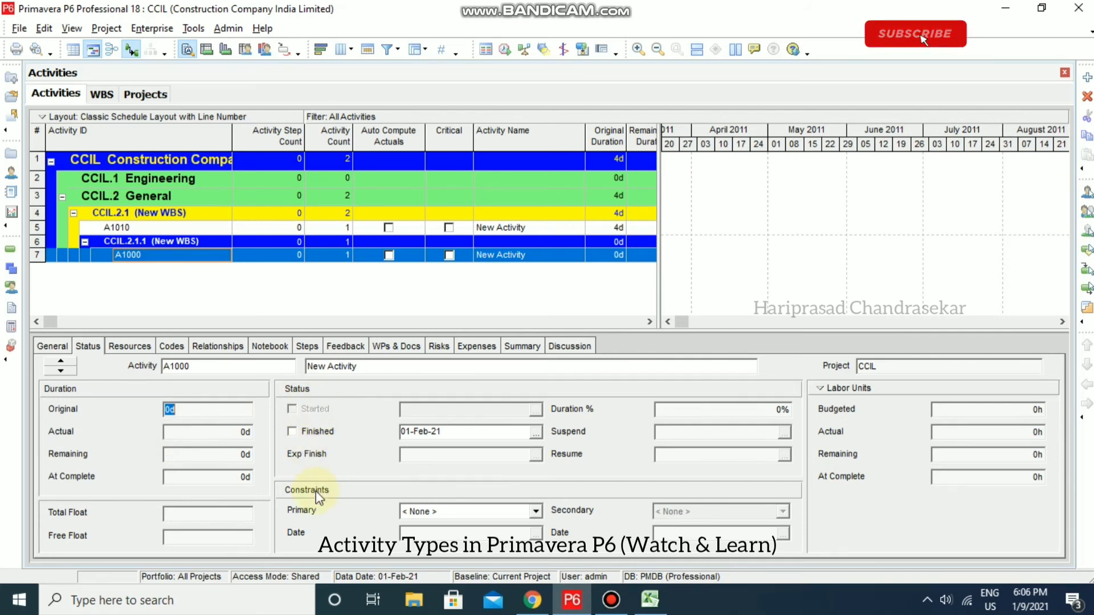
Step: Review the finish constraint options, WPs & Docs and resources, keeping constraint None
click(537, 512)
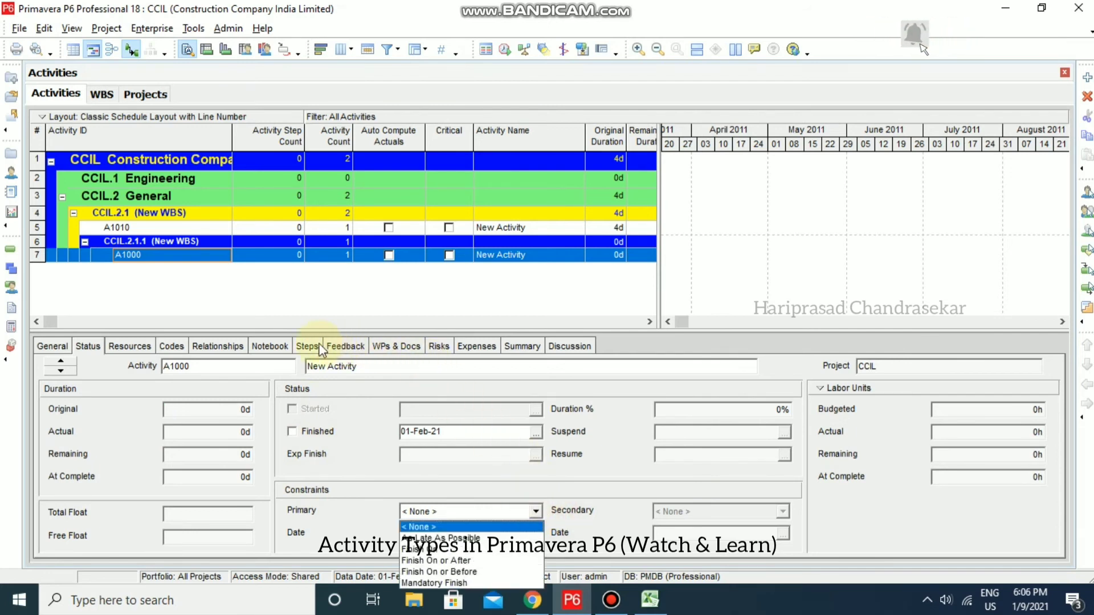
click(461, 348)
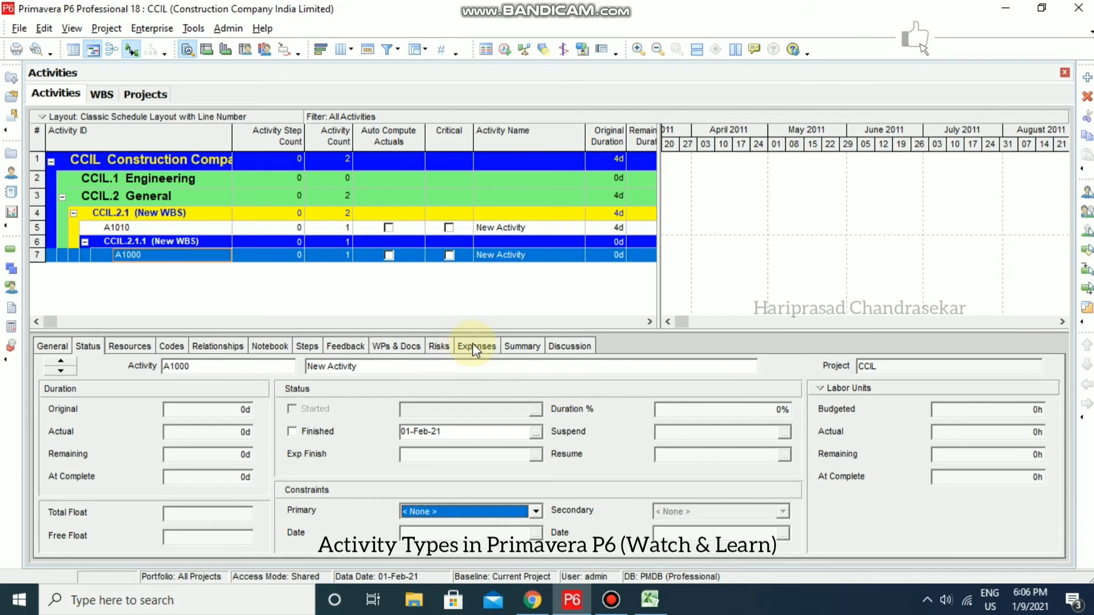
click(385, 348)
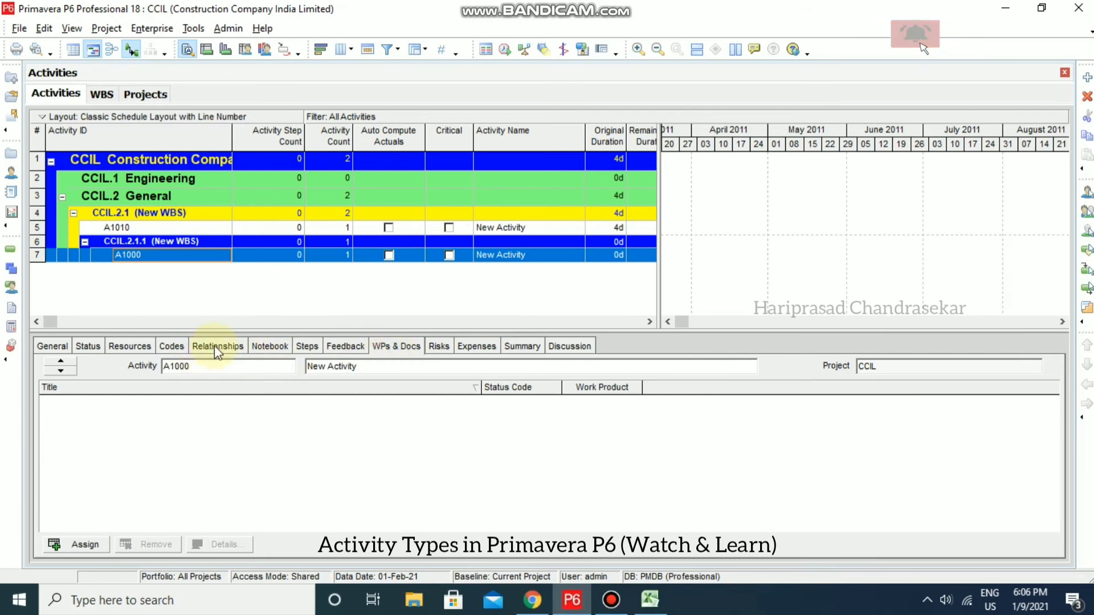
click(130, 346)
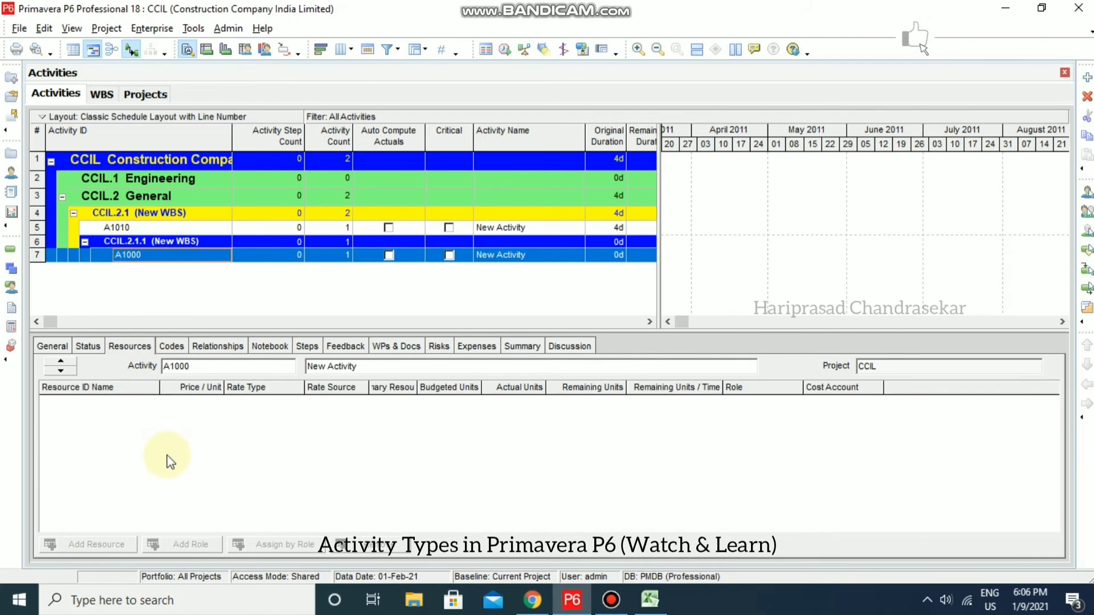
click(51, 345)
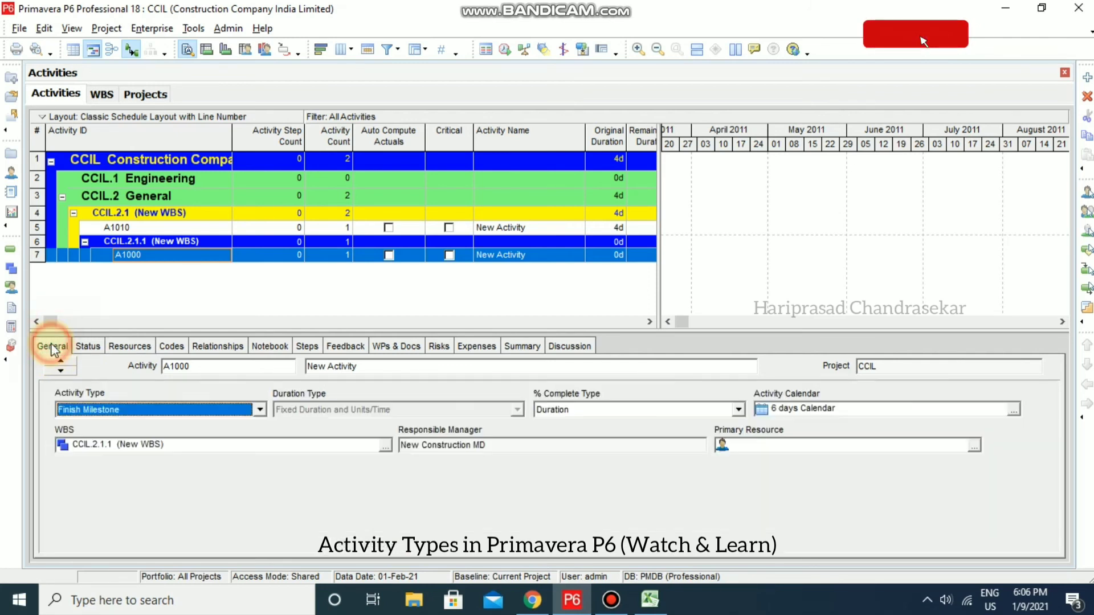
Step: Change A1000's Activity Type to WBS Summary and review its rolled-up durations on the Status tab
click(240, 410)
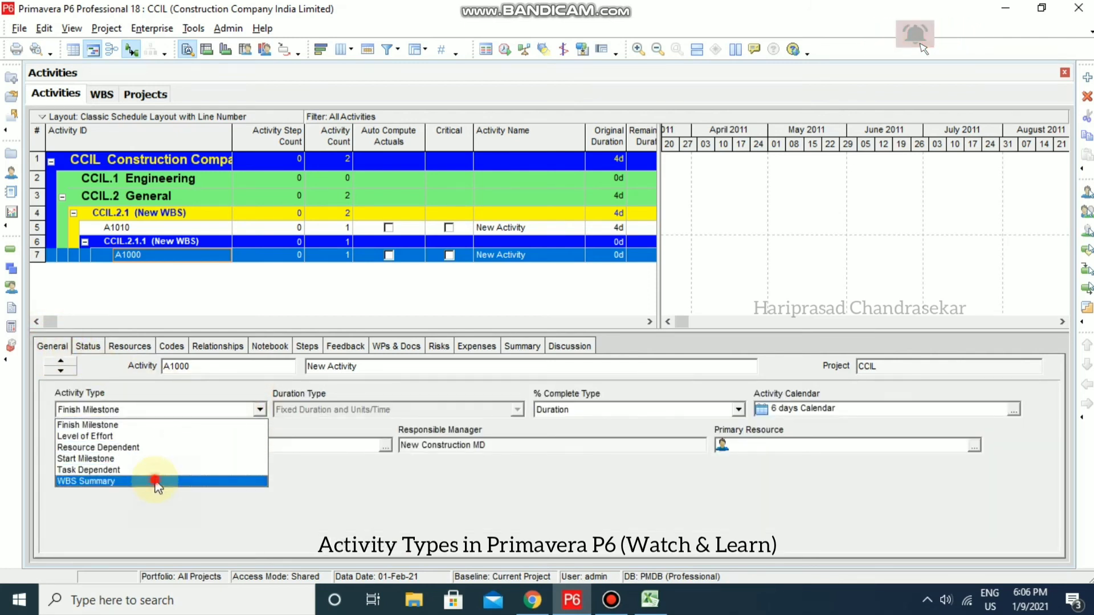
click(158, 480)
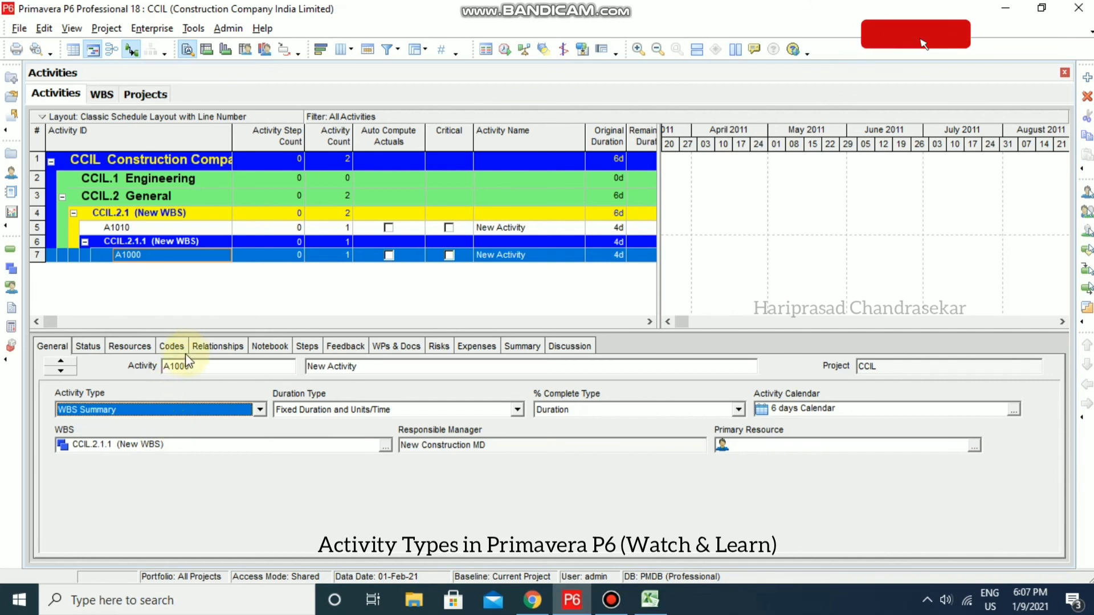
click(103, 345)
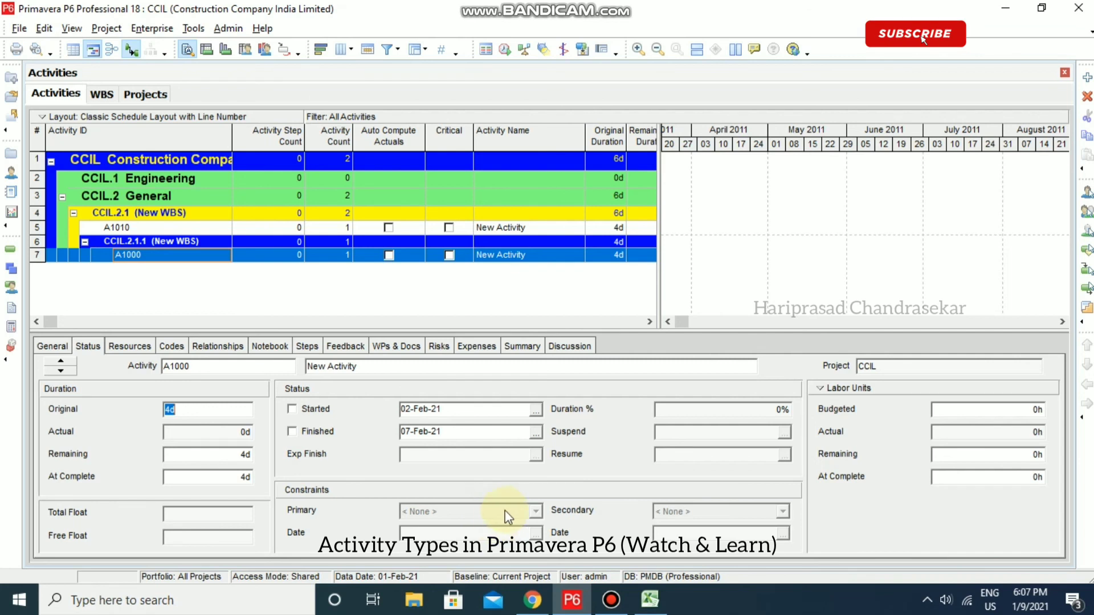
click(50, 346)
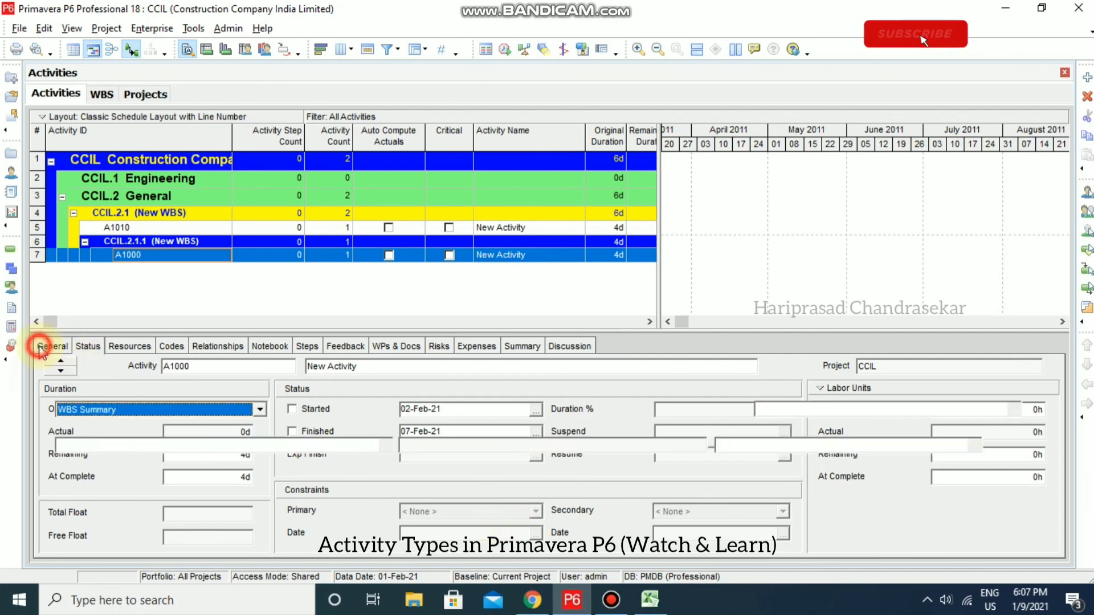
Step: Leave A1000 as WBS Summary and select activity A1010 to show its general details
click(259, 409)
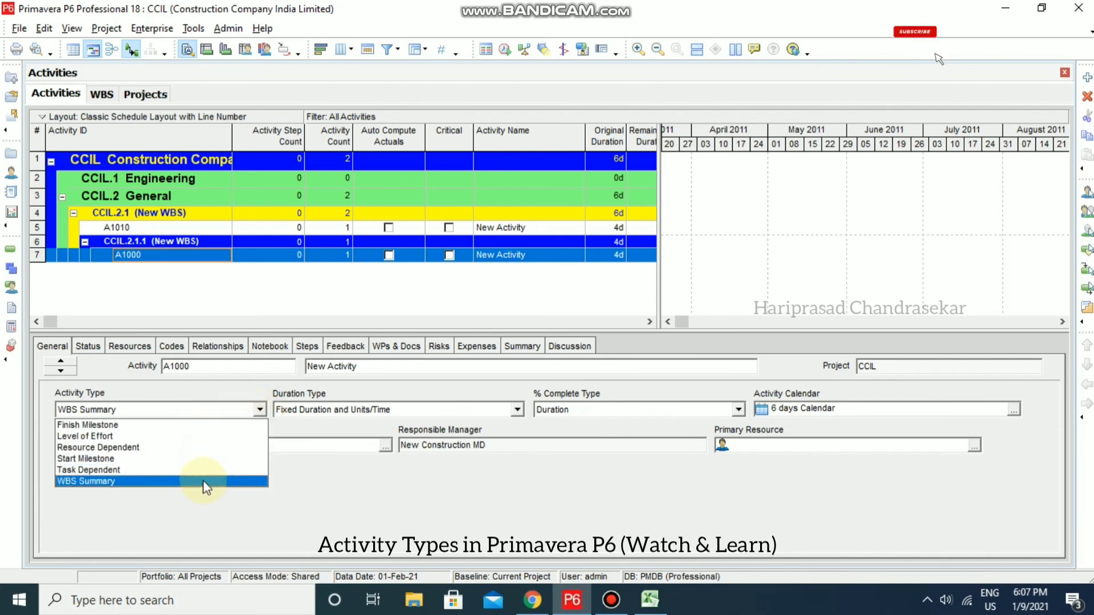
click(240, 541)
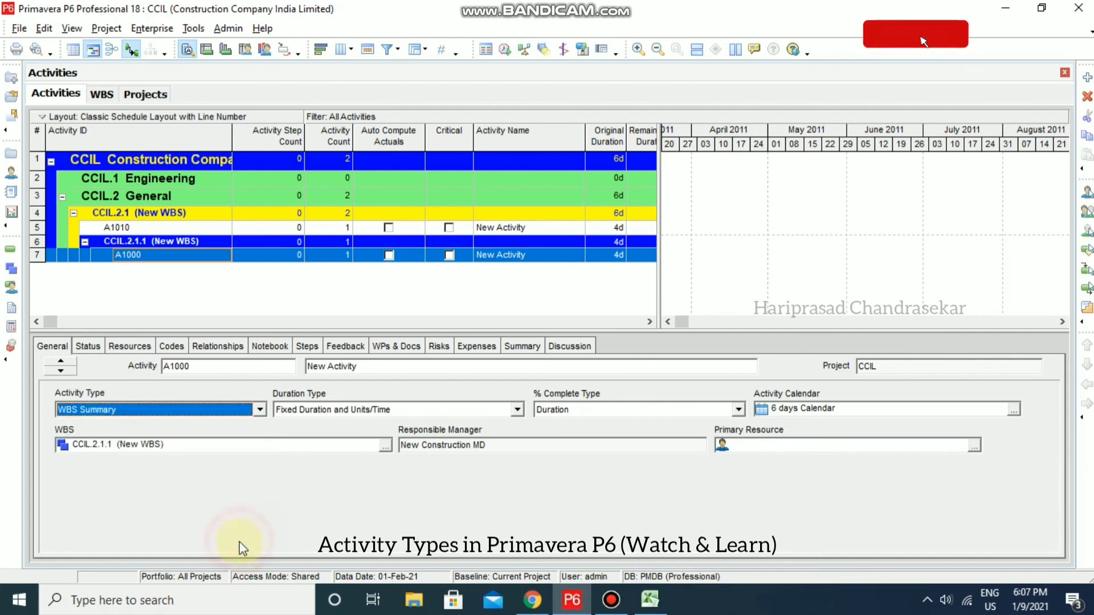
click(169, 228)
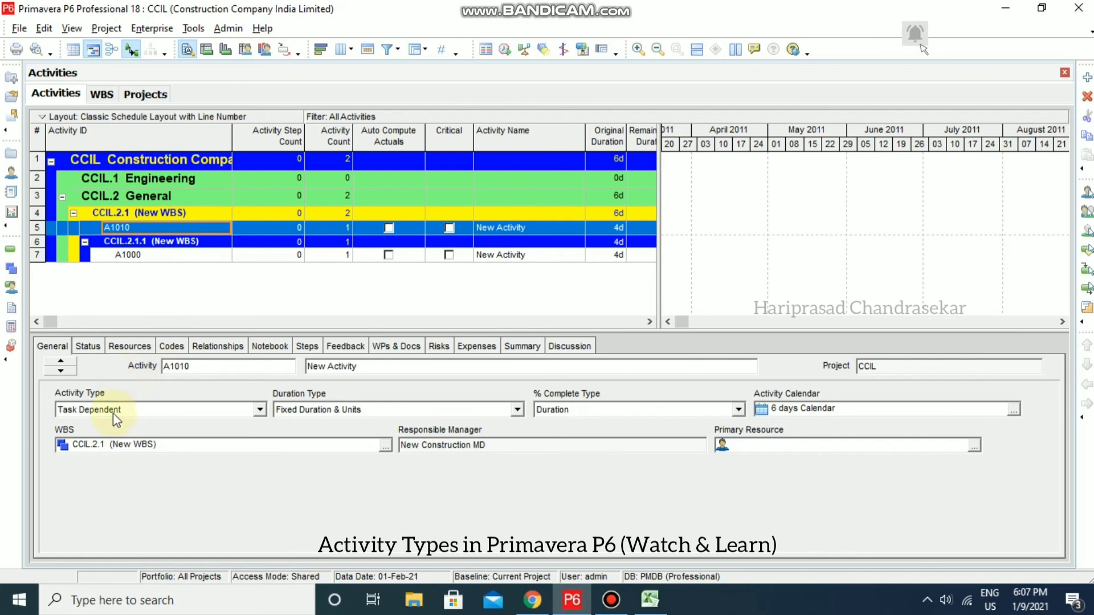